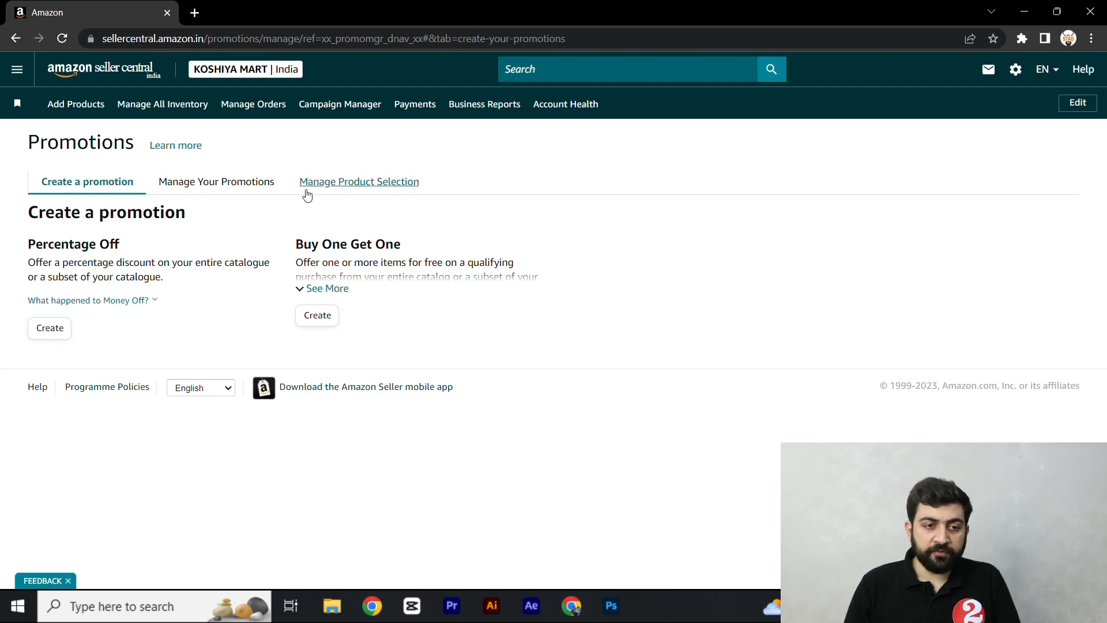
- Review the available promotion types and check the list of active promotions, returning to promotion creation
triple_click(73, 212)
triple_click(88, 249)
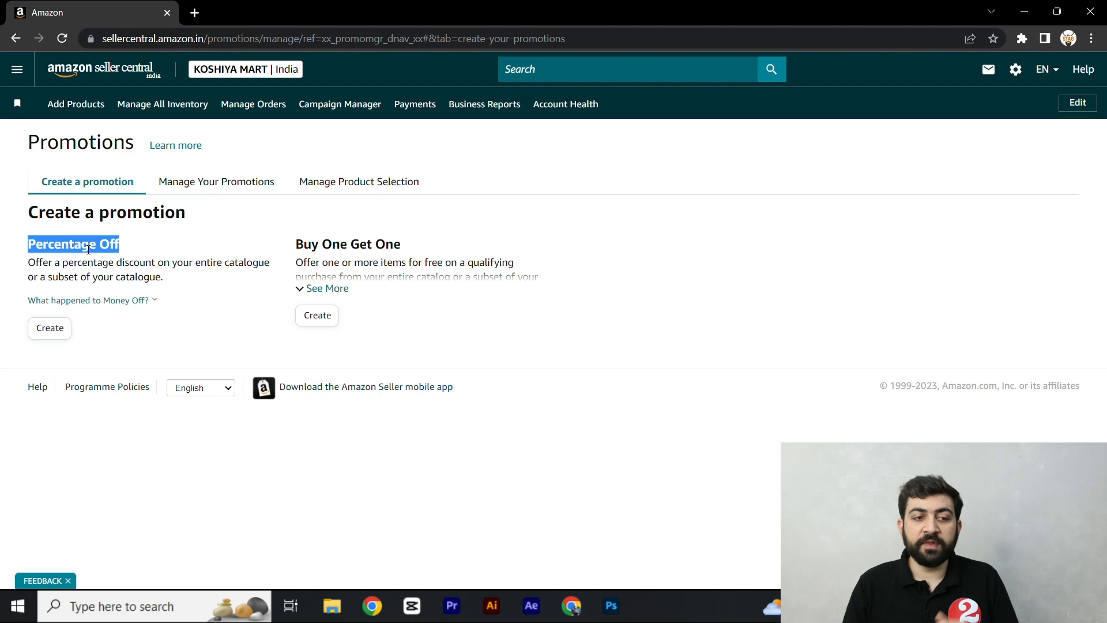
triple_click(317, 245)
click(433, 240)
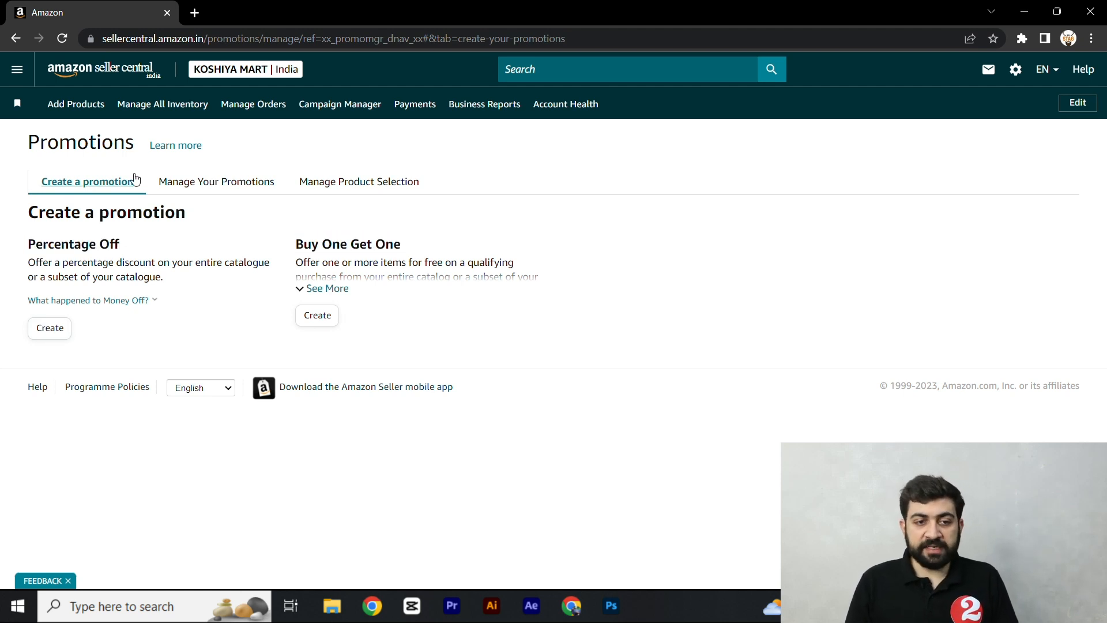
click(215, 184)
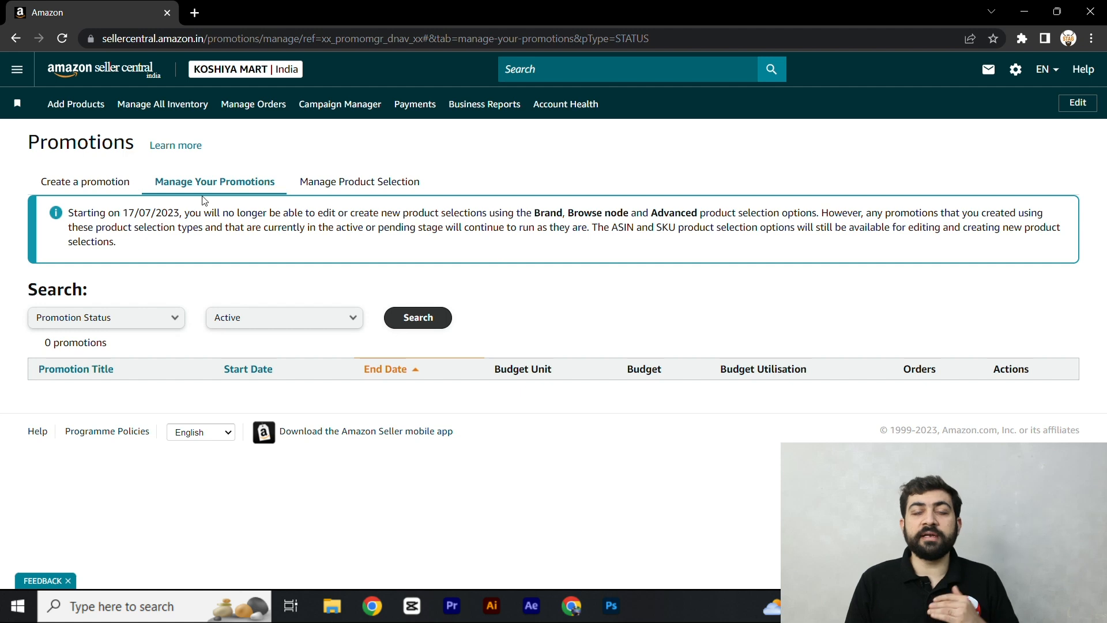
click(115, 186)
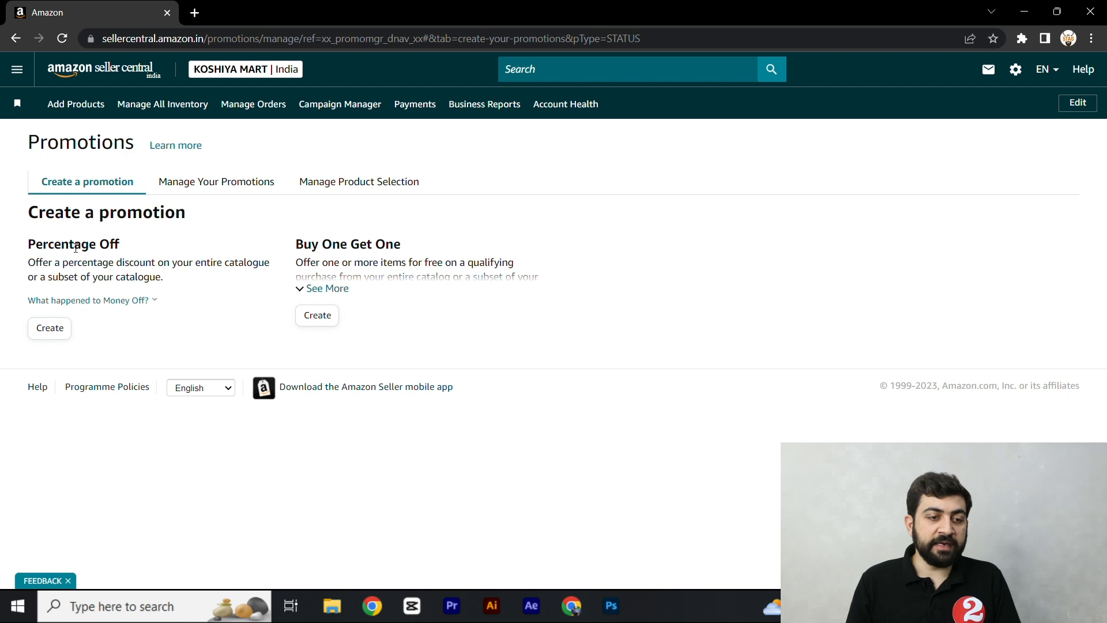
- Start creating a Percentage Off promotion and show its Conditions section
click(50, 328)
triple_click(88, 226)
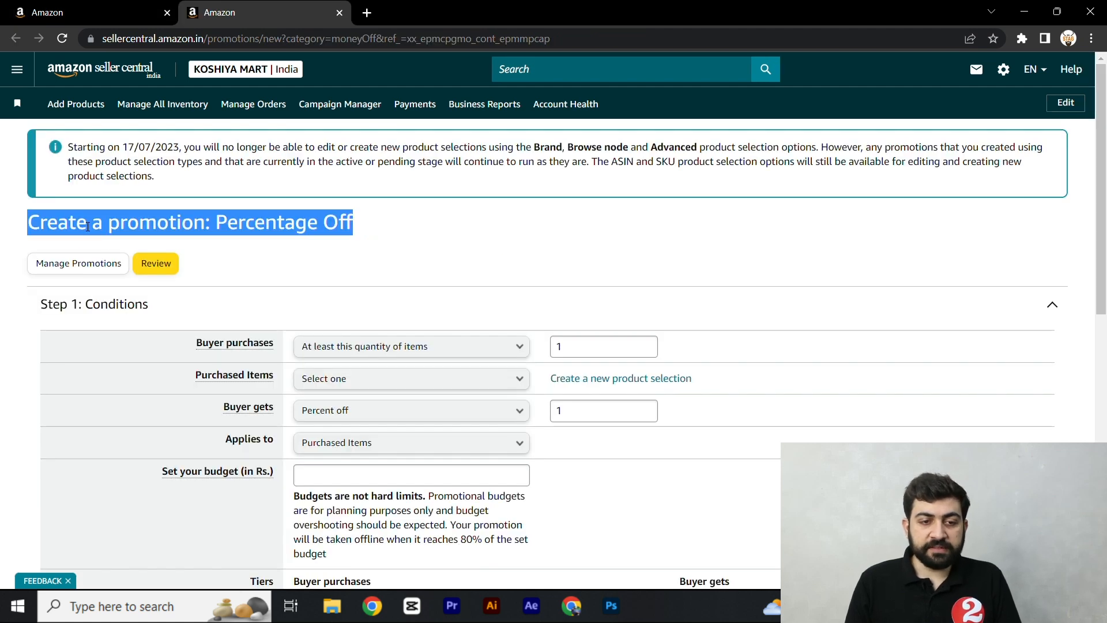
click(316, 233)
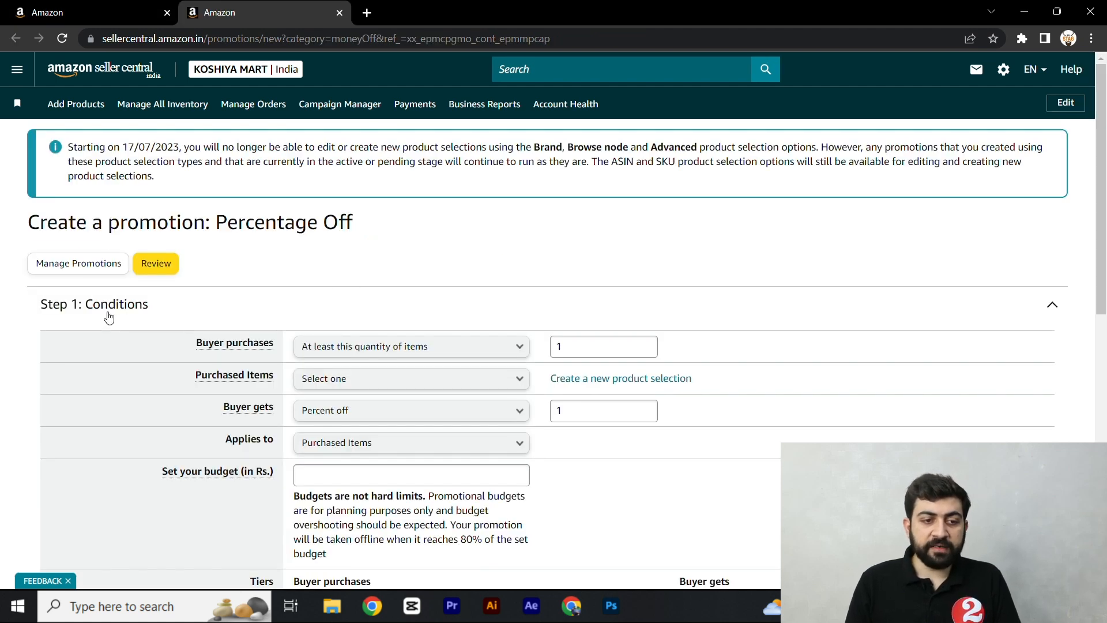
click(329, 307)
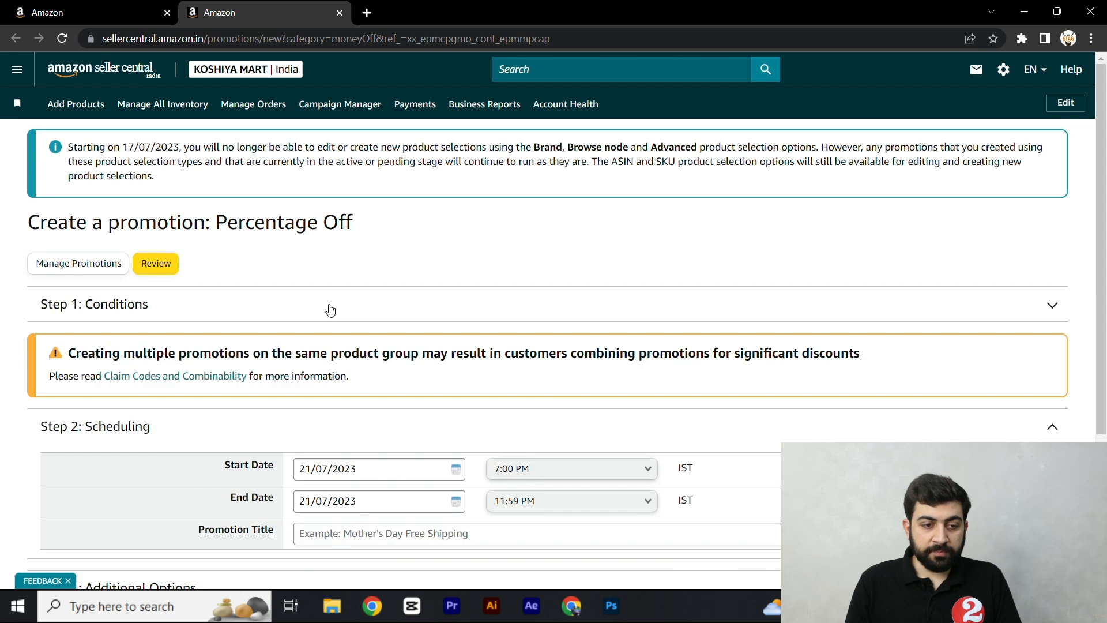
click(127, 317)
scroll(220, 274, down, 1)
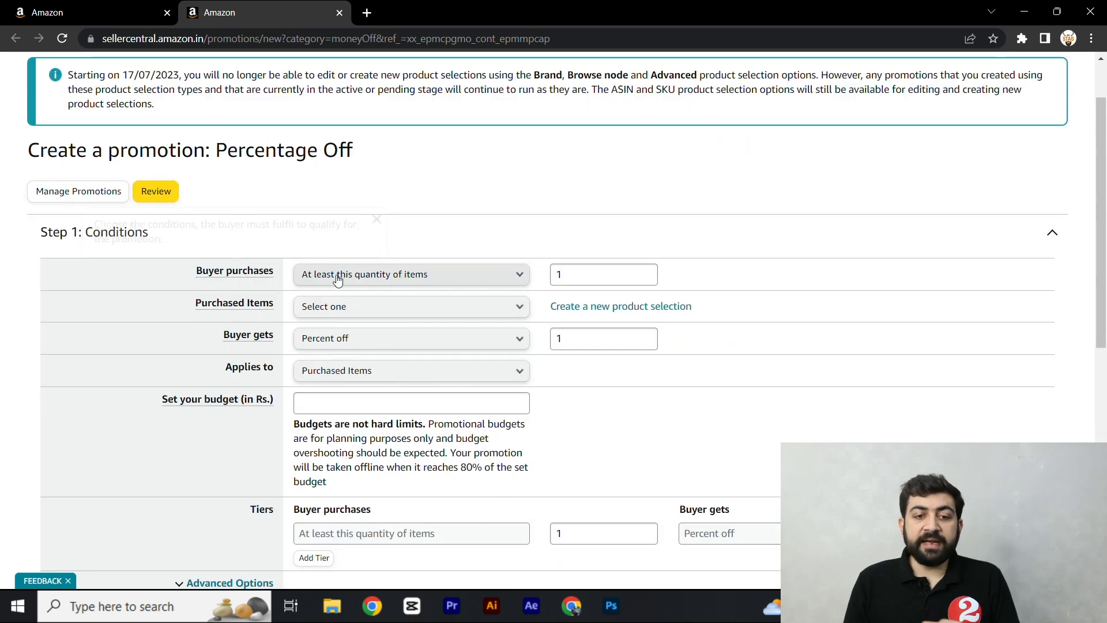
- Set the Buyer purchases condition to at least this quantity of items, with a quantity of 1
click(376, 276)
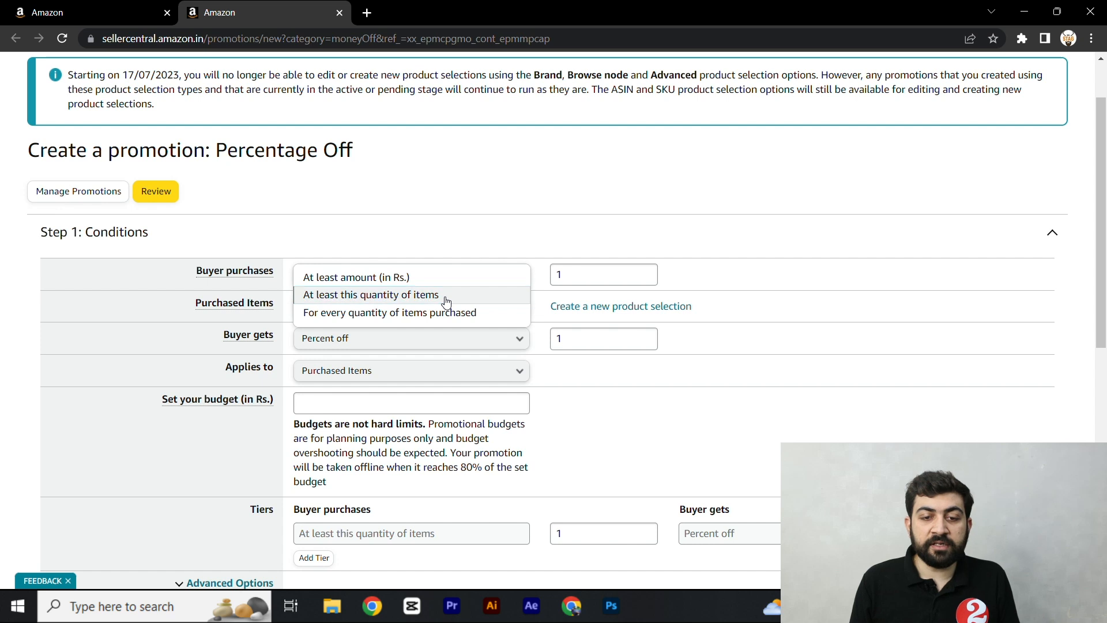
click(447, 295)
click(562, 274)
click(730, 265)
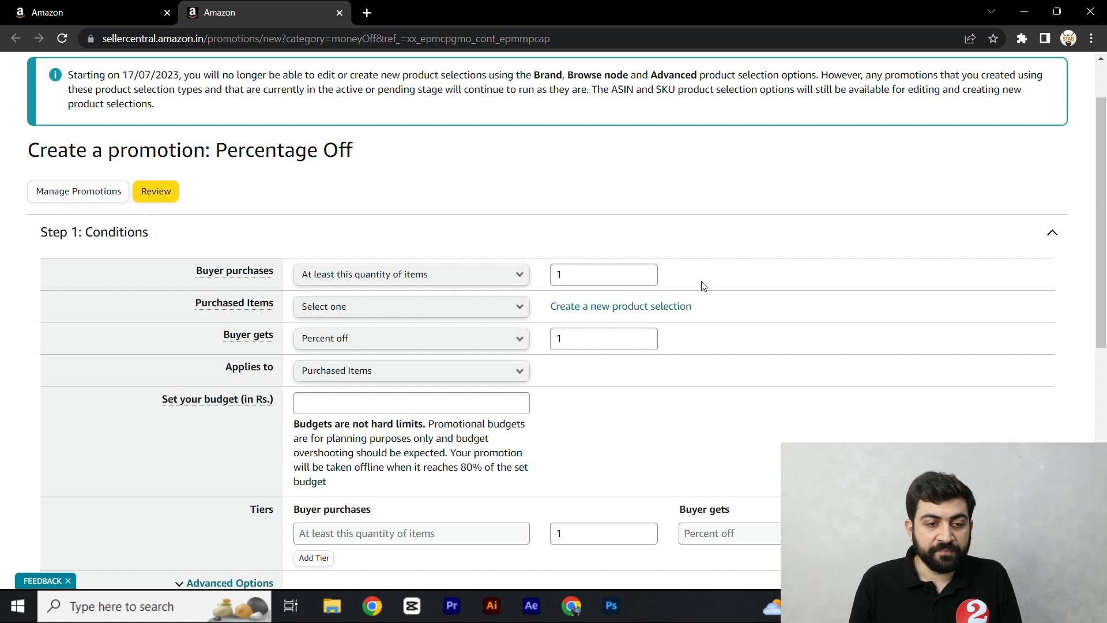
- Set the promotion's purchased items to the entire catalogue
click(378, 307)
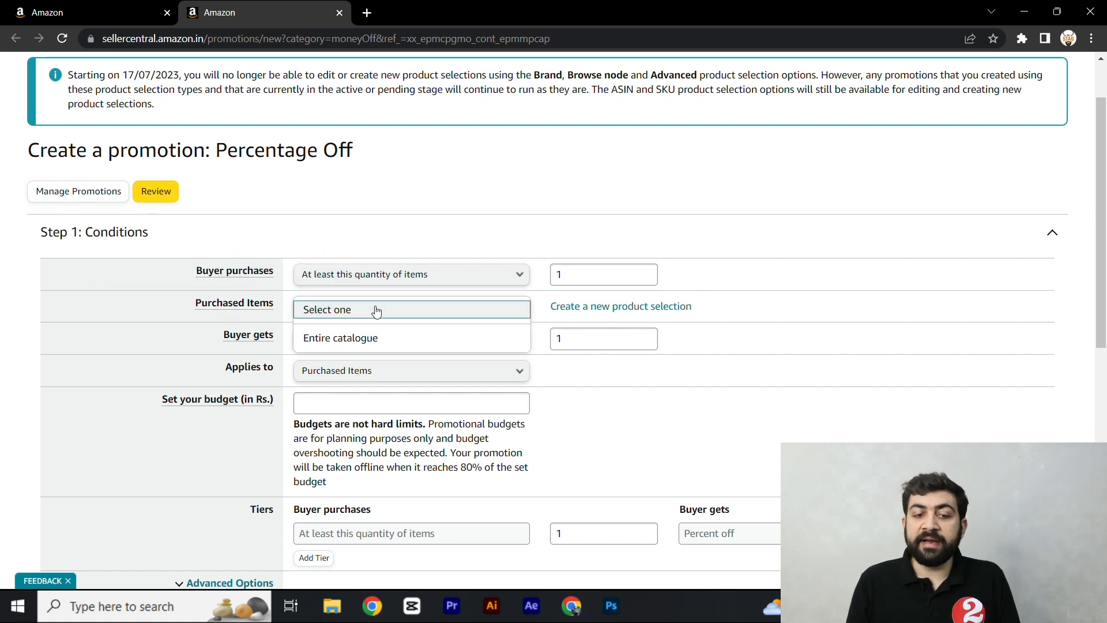
click(374, 315)
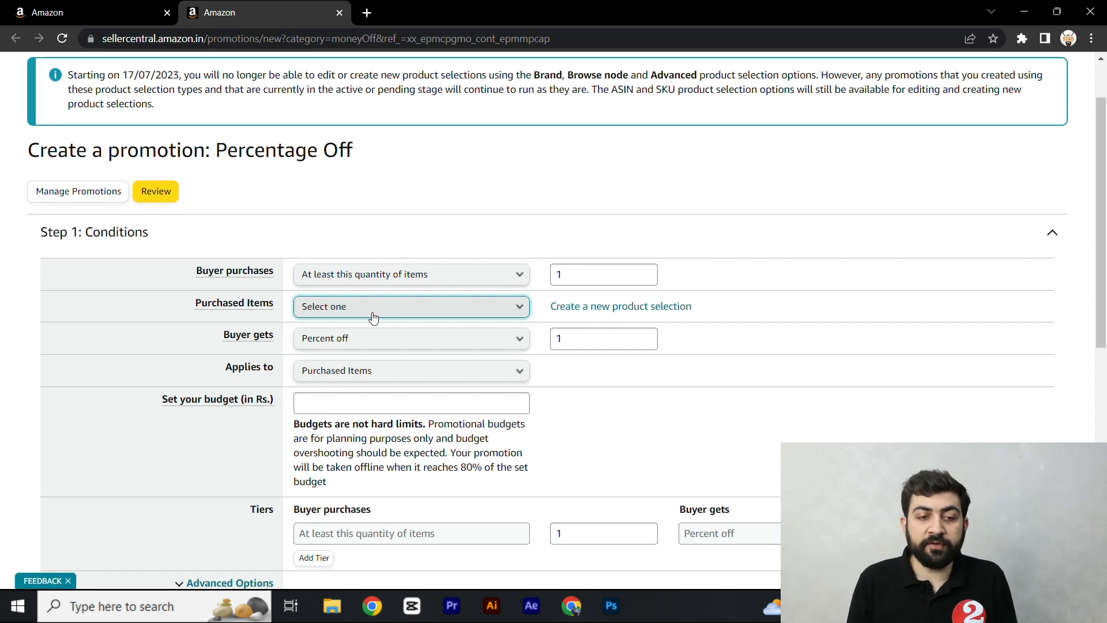
click(374, 317)
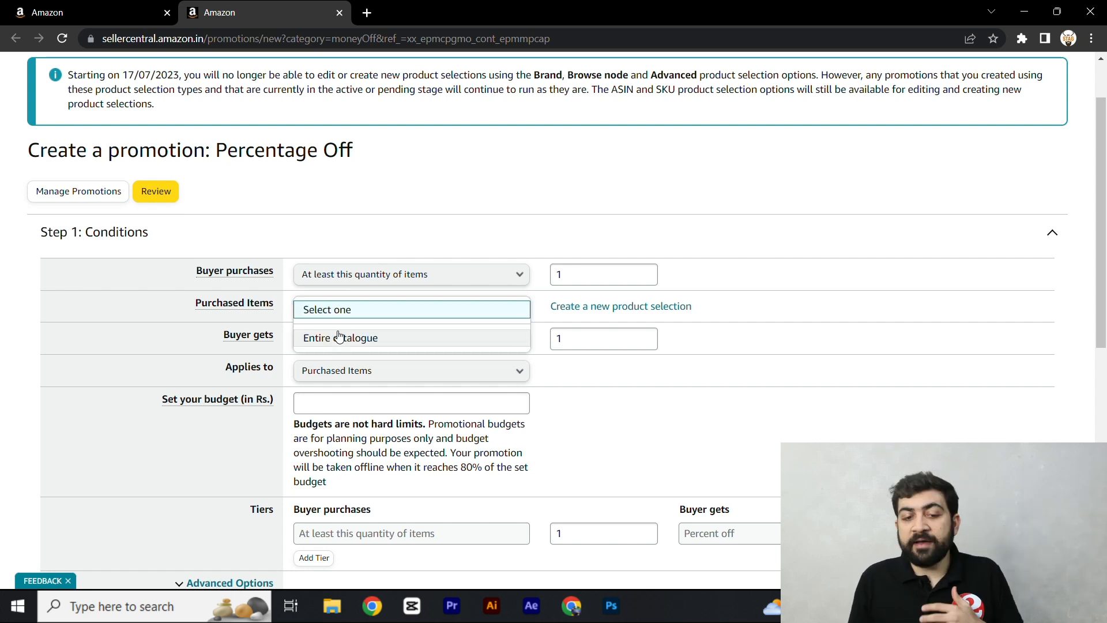
click(335, 341)
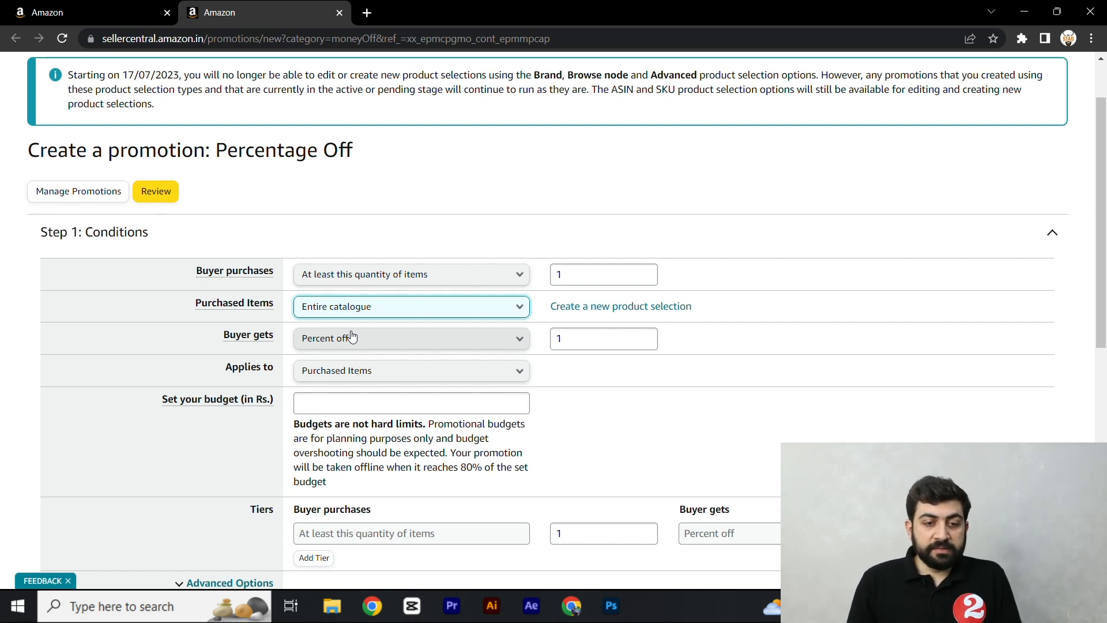
- Give the buyer 35 percent off and apply the discount to Purchased Items
mouse_move(252, 340)
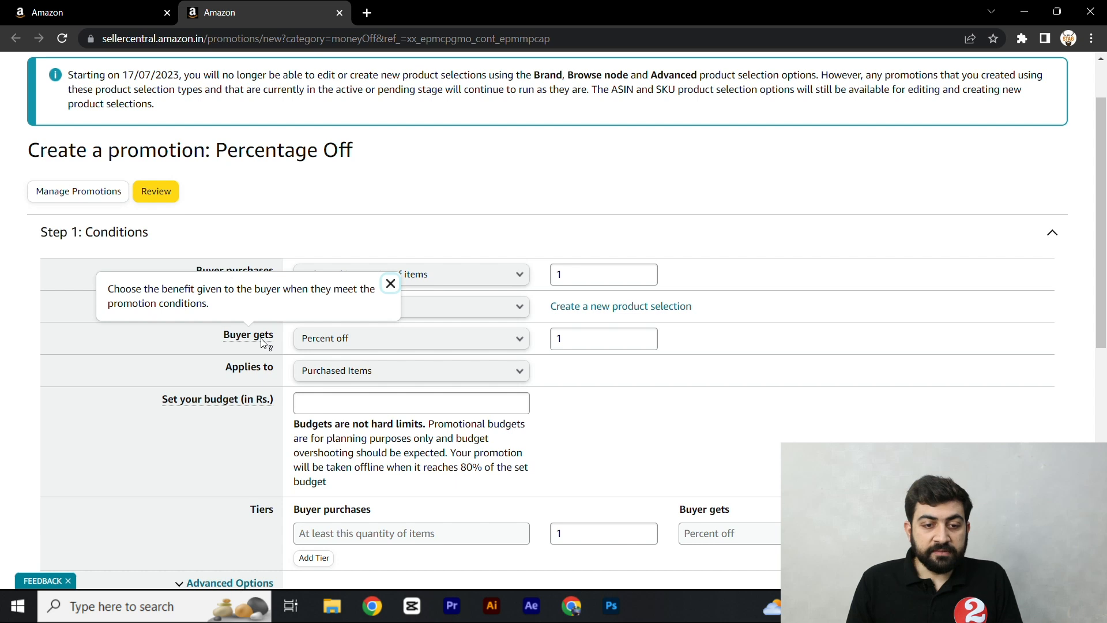
click(356, 340)
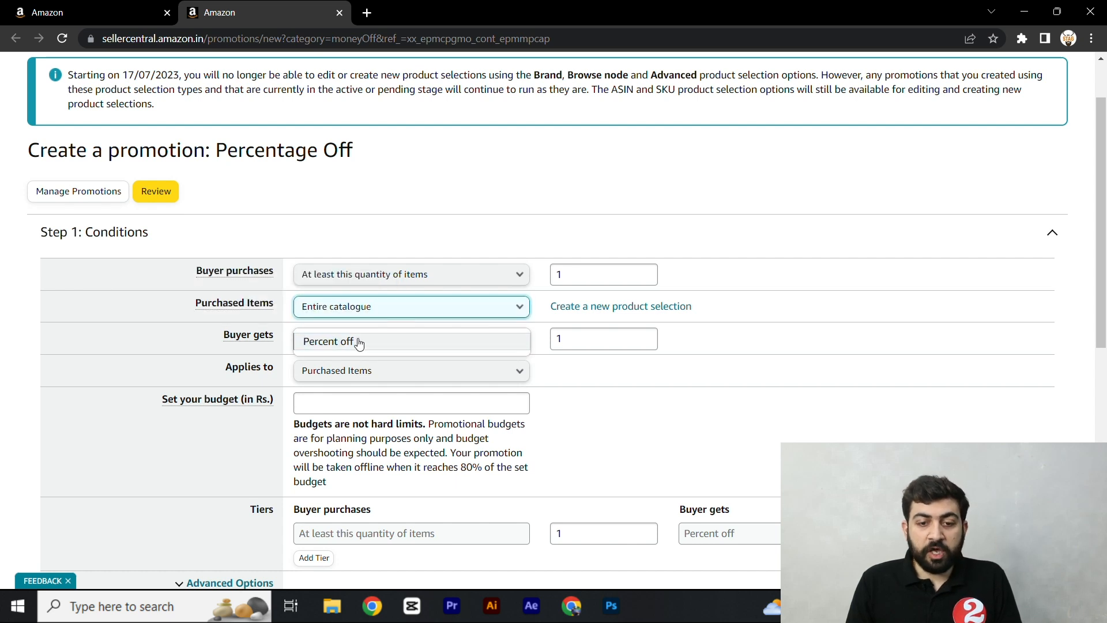
click(358, 340)
click(621, 348)
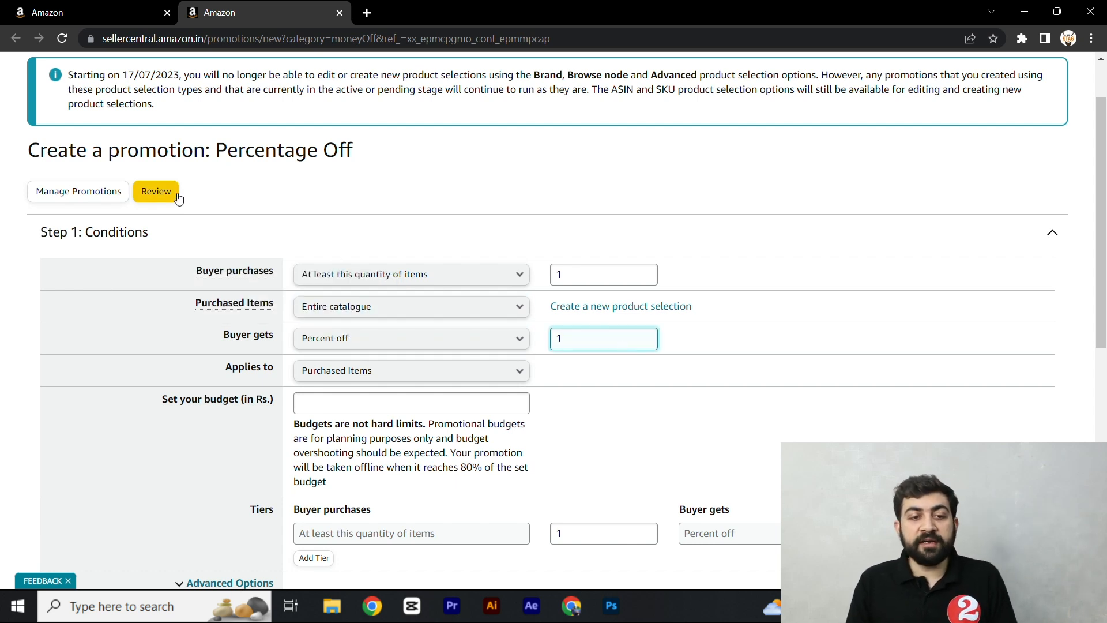
drag(227, 151, 365, 165)
click(600, 341)
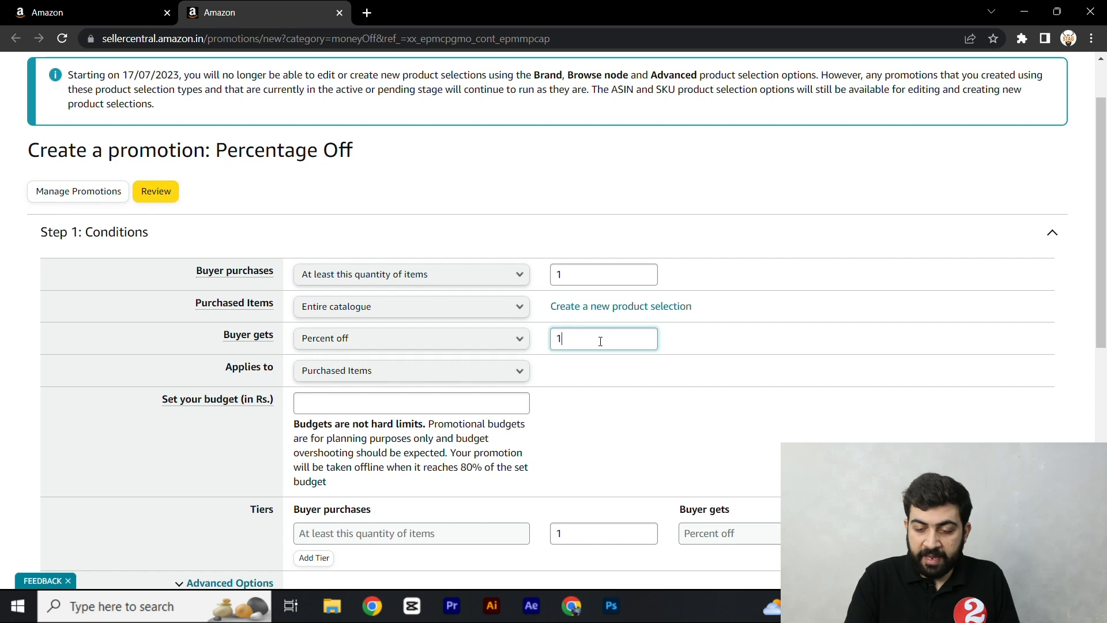
key(BackSpace)
text(35)
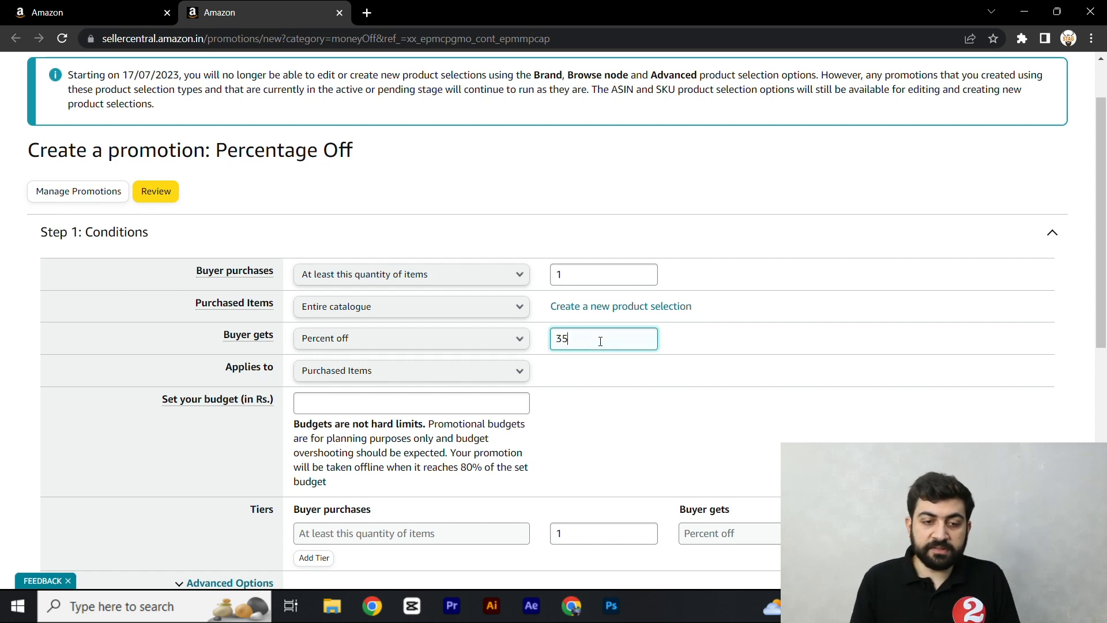
click(616, 380)
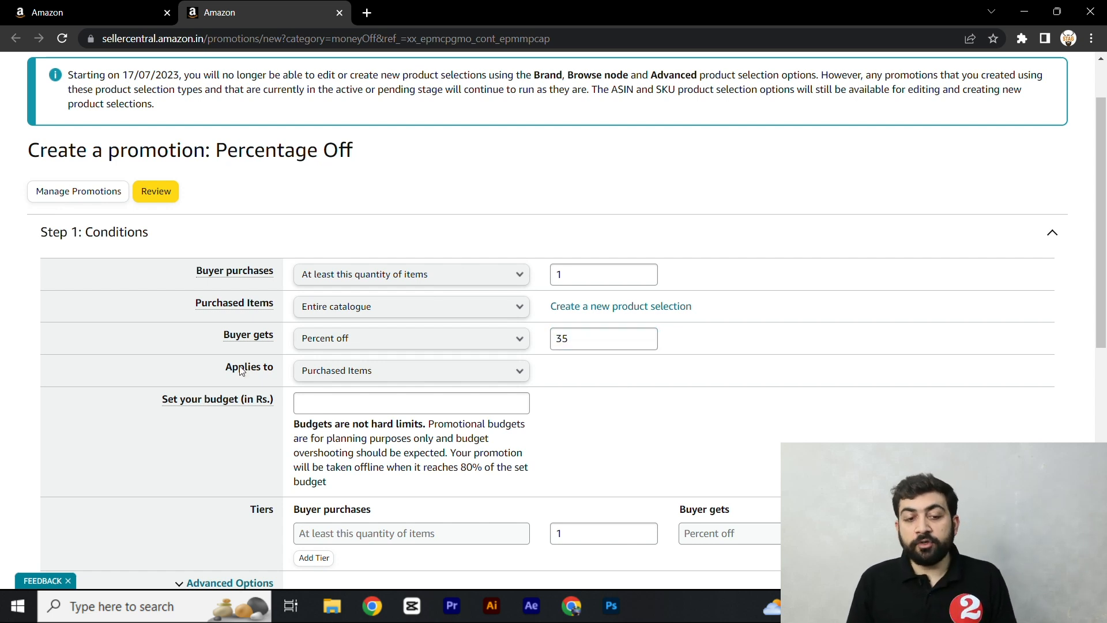
click(351, 375)
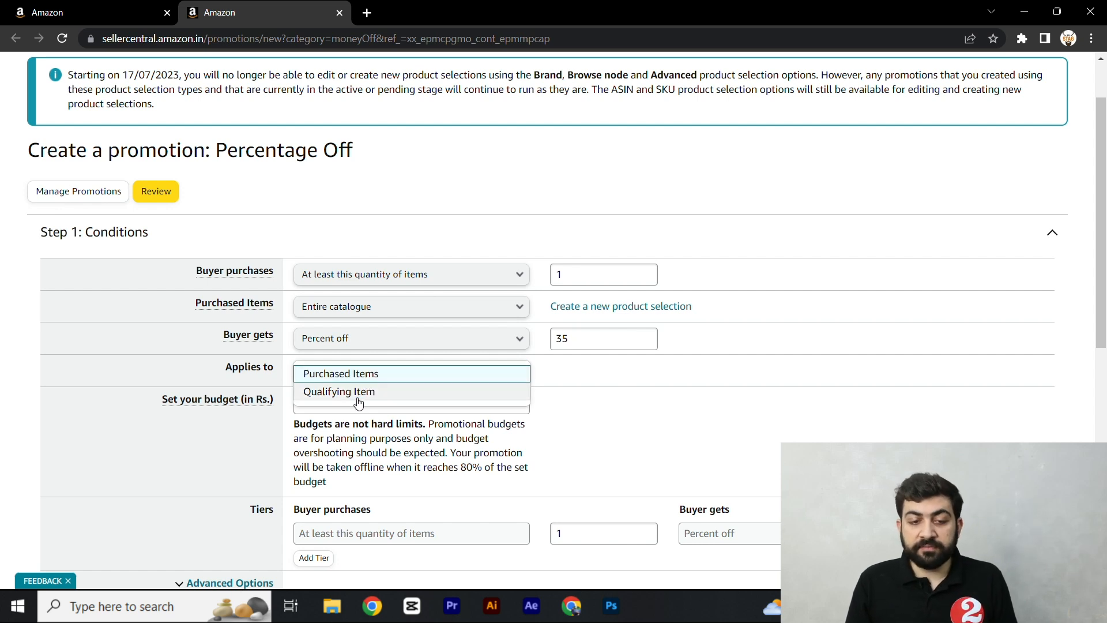
click(381, 375)
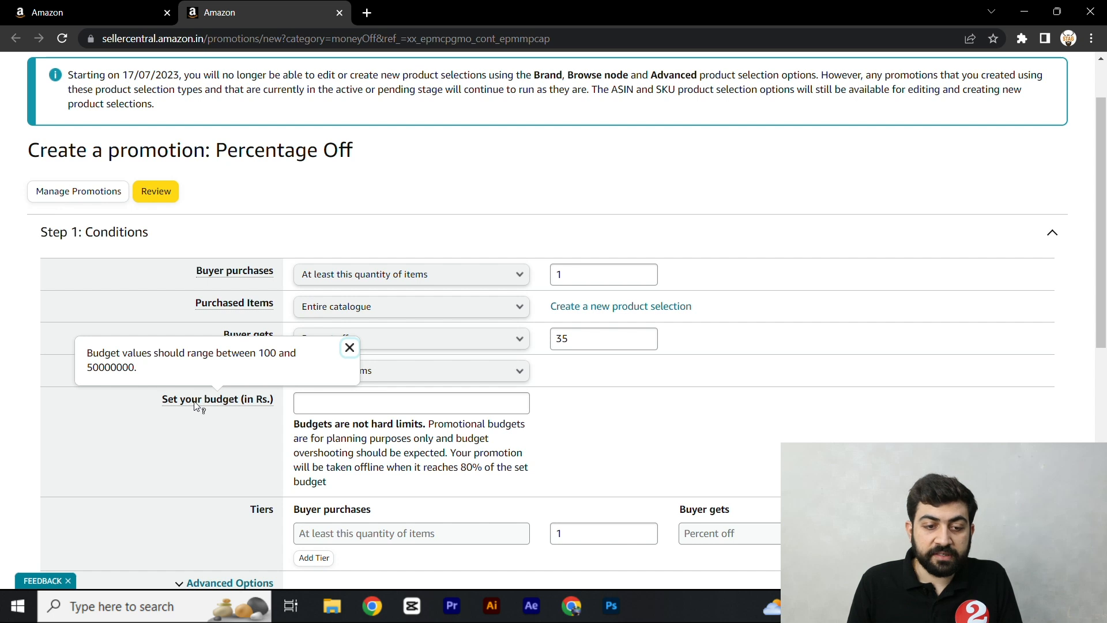
- Check the allowed budget range and set the promotion budget to Rs. 35000
mouse_move(258, 406)
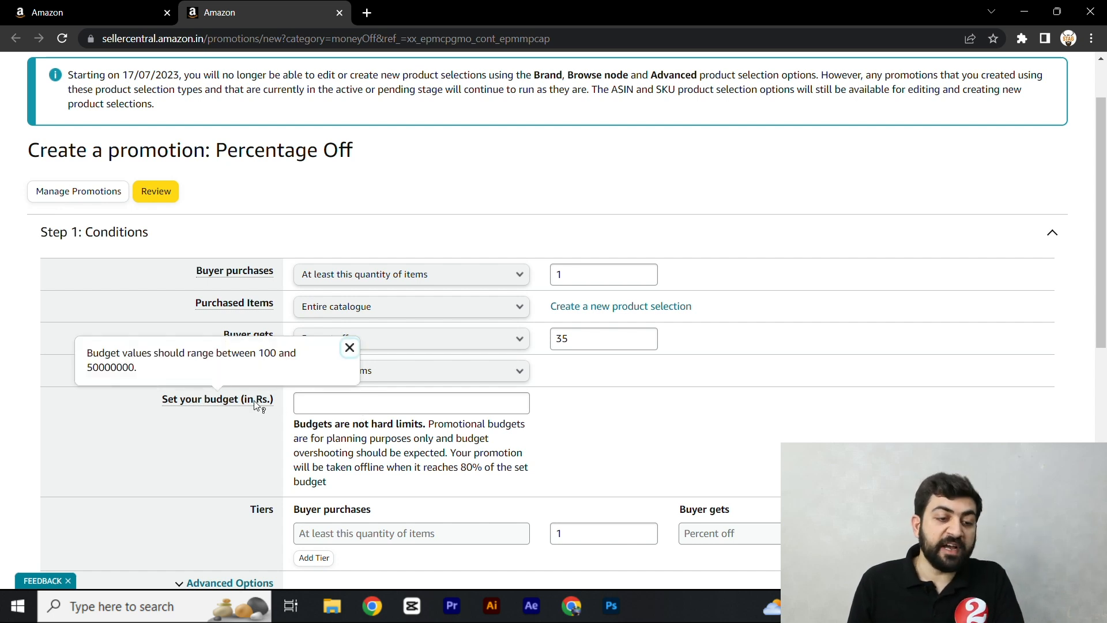
click(316, 403)
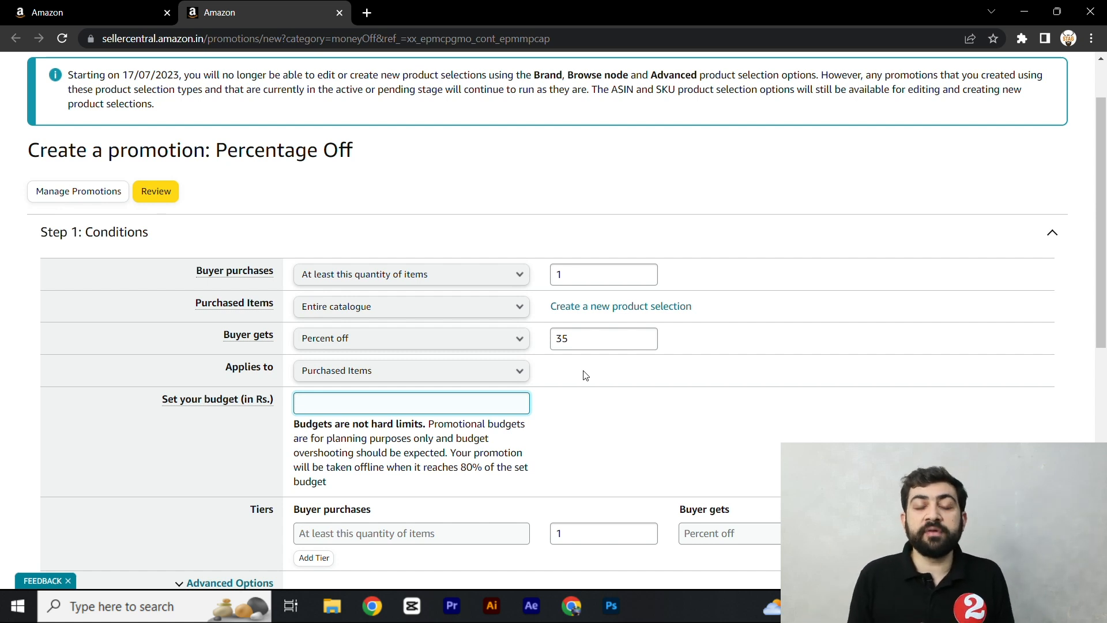
text(3)
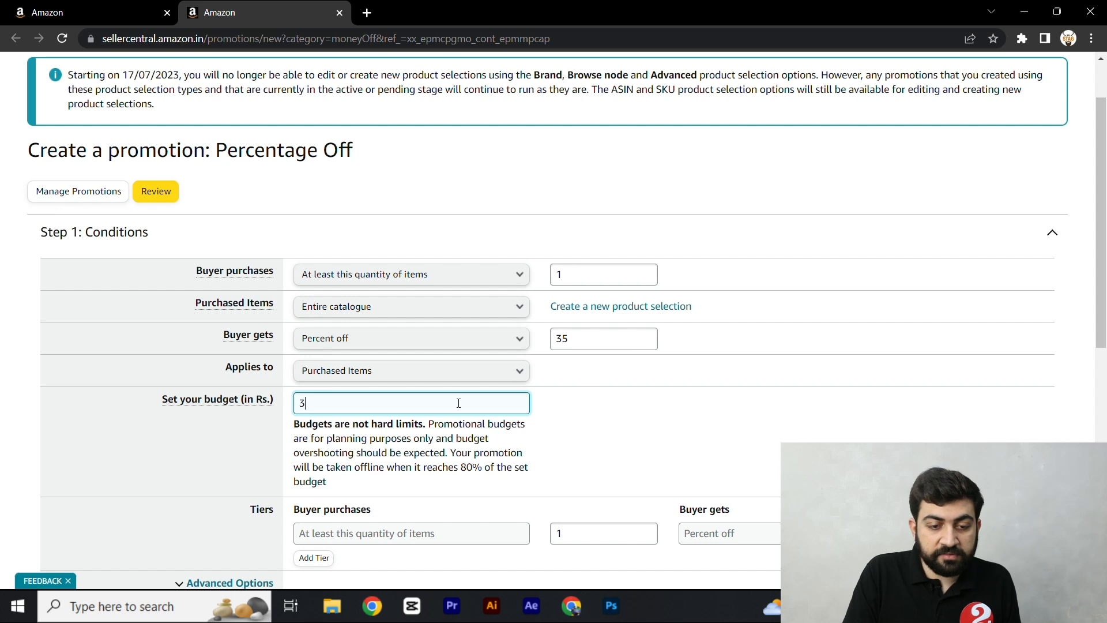
text(500)
click(637, 441)
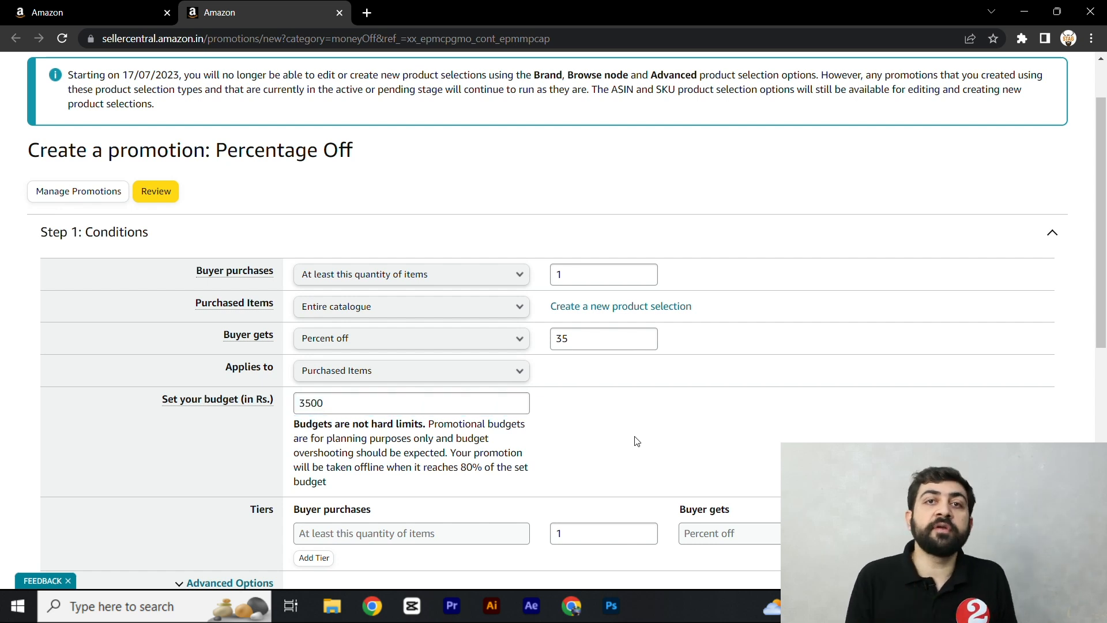
click(353, 411)
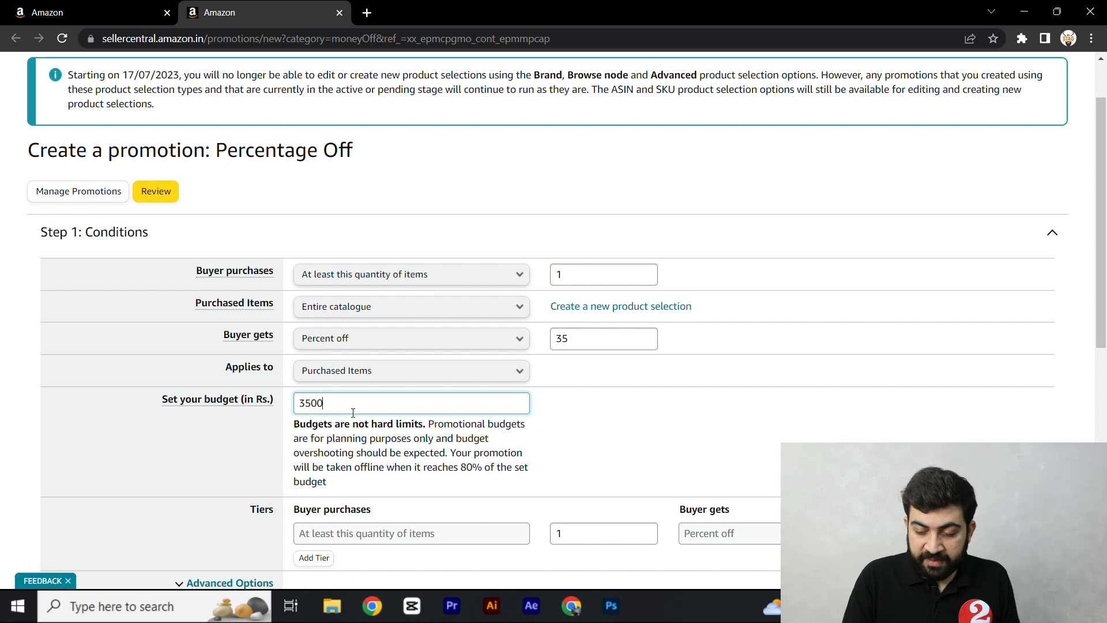
text(0)
click(730, 428)
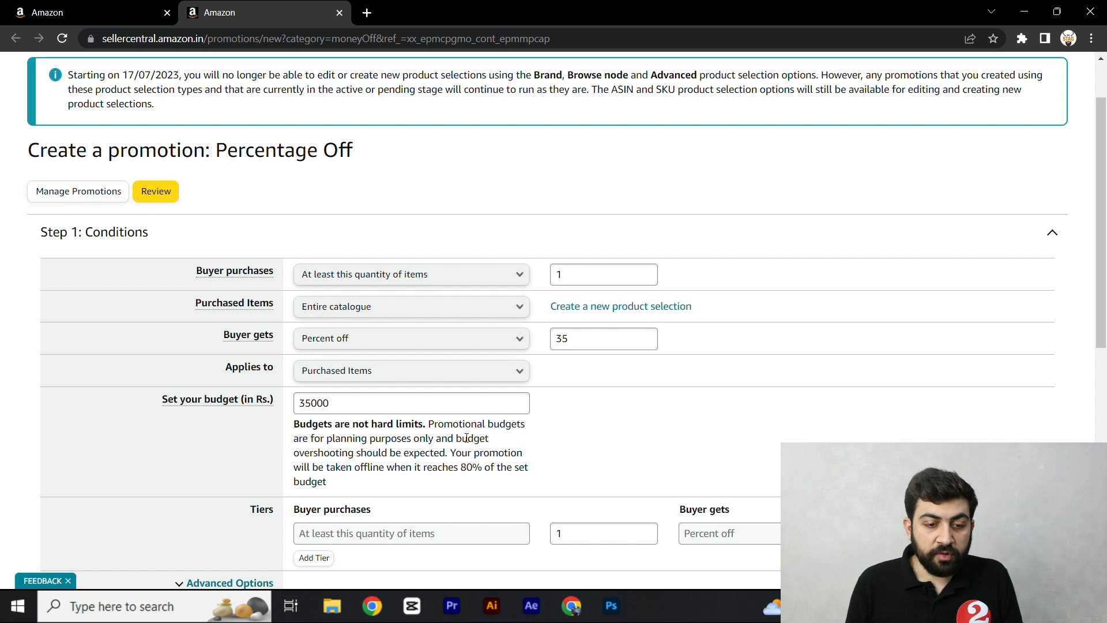
- Add a second discount tier giving 40 percent off for at least 2 items
scroll(467, 438, down, 1)
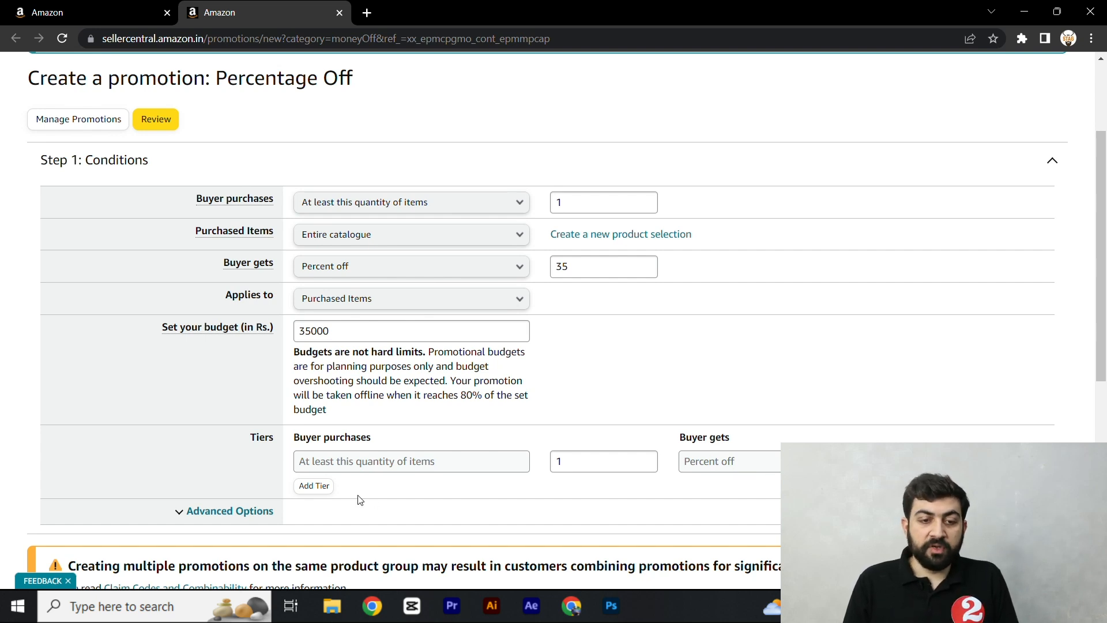
scroll(357, 496, down, 1)
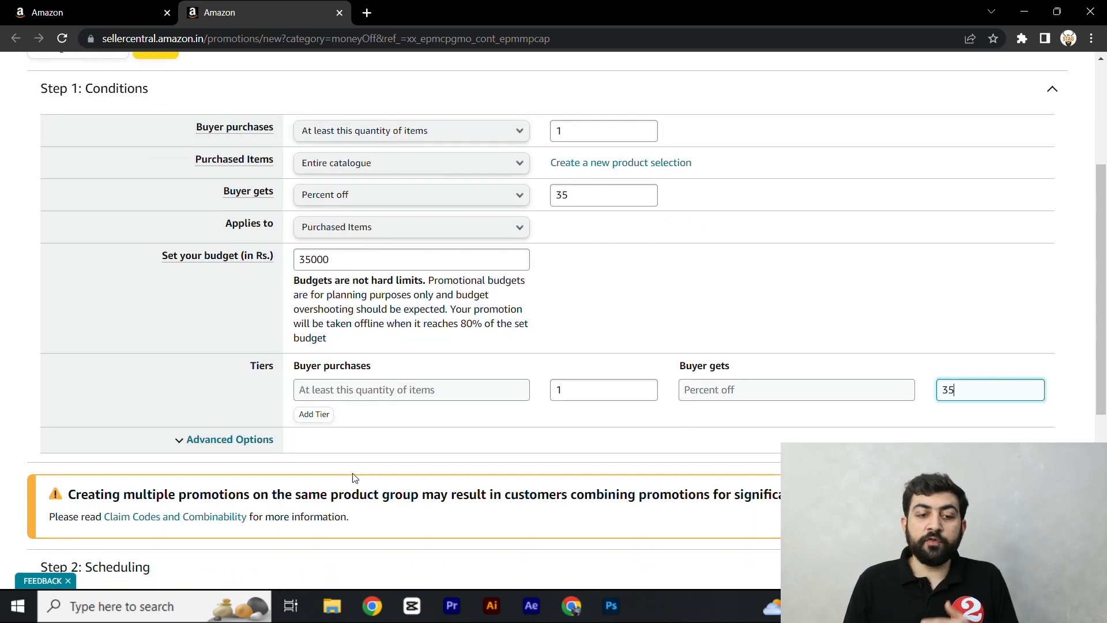
click(317, 416)
click(572, 422)
text(2)
click(962, 417)
text(40)
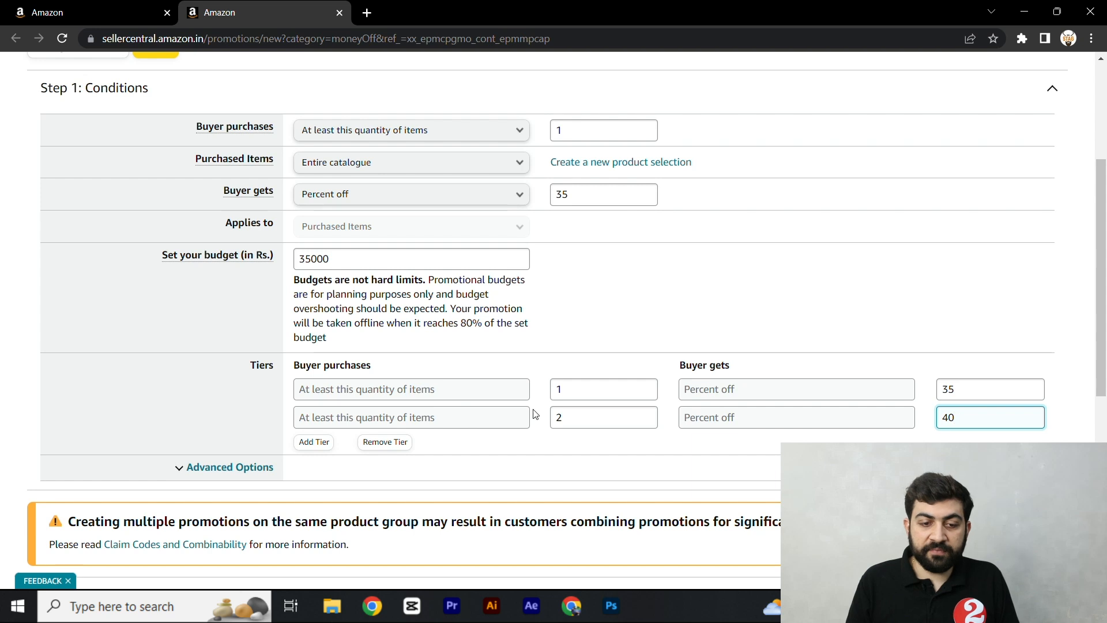
- Add a third discount tier giving 50 percent off for at least 3 items
click(315, 445)
click(579, 446)
text(3)
click(1041, 438)
text(50)
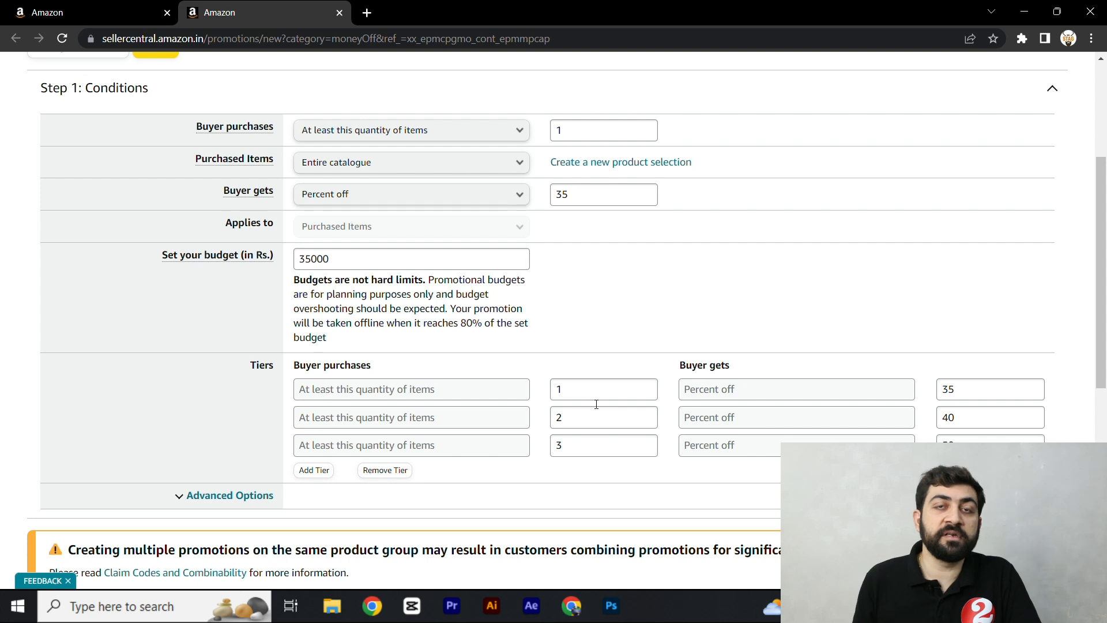
- Schedule the promotion to start on 22/07/2023 and end on 29/07/2023
scroll(547, 371, down, 2)
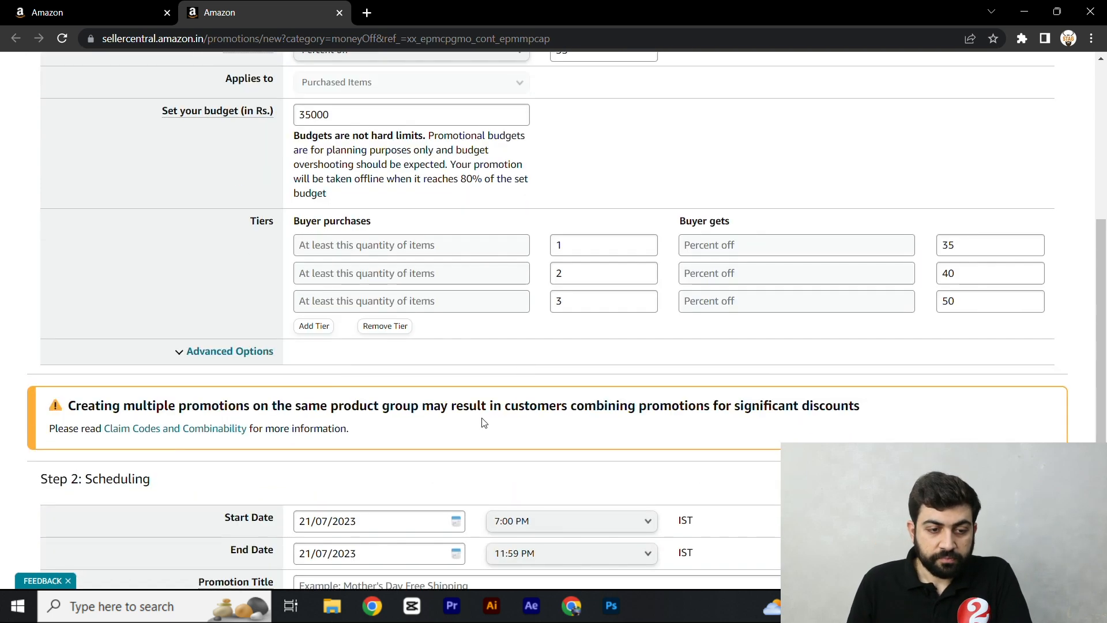
scroll(394, 408, down, 3)
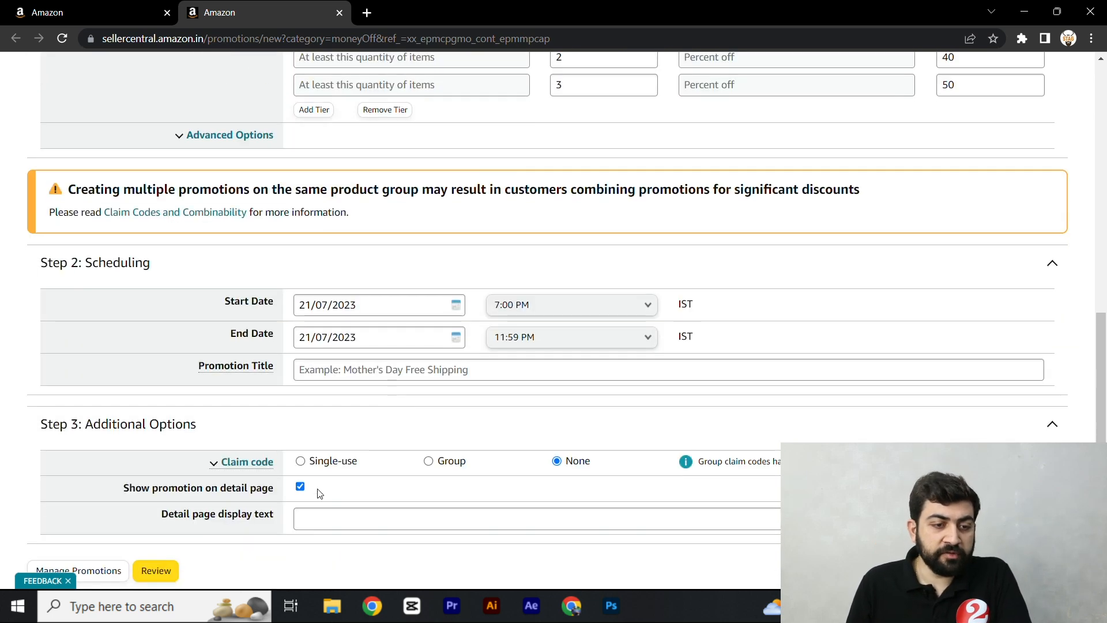
double_click(117, 267)
click(111, 307)
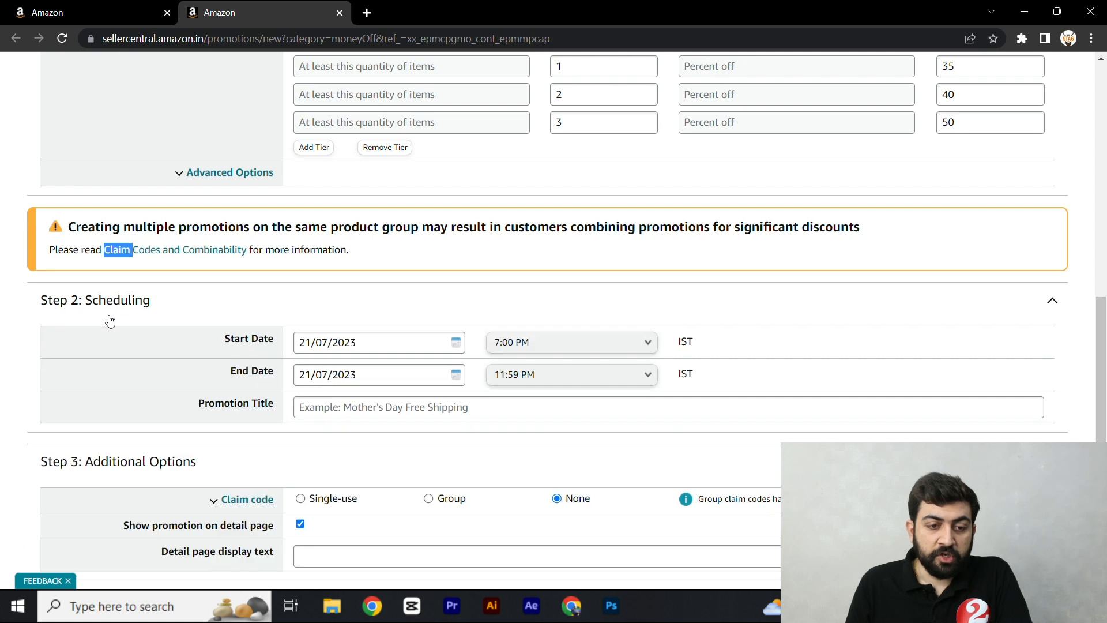
scroll(269, 293, down, 1)
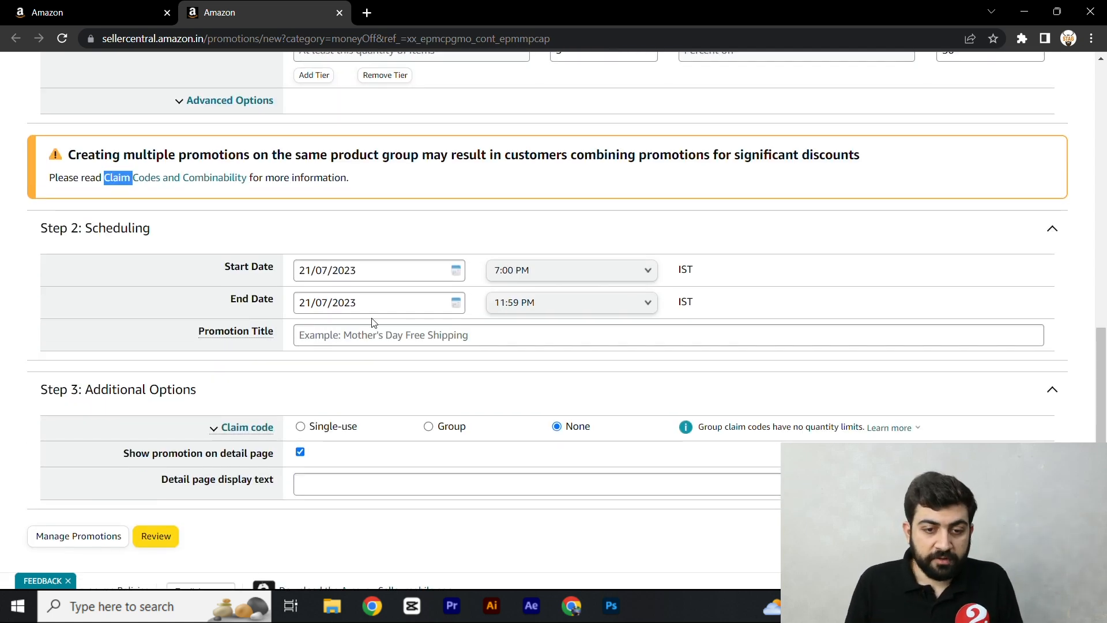
click(456, 270)
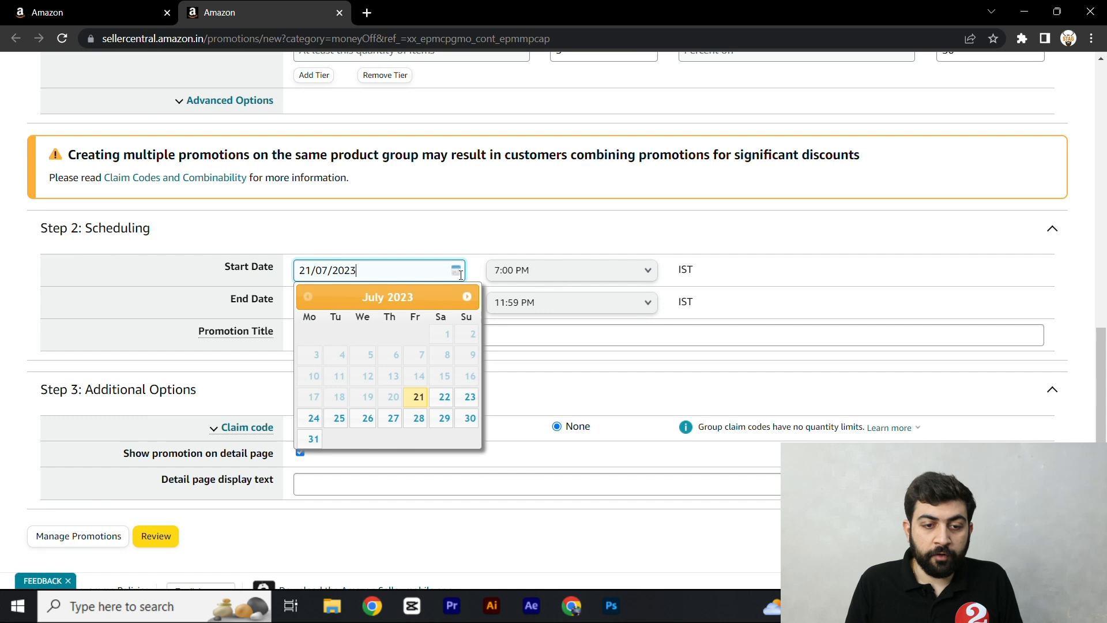
click(450, 394)
click(456, 302)
click(441, 452)
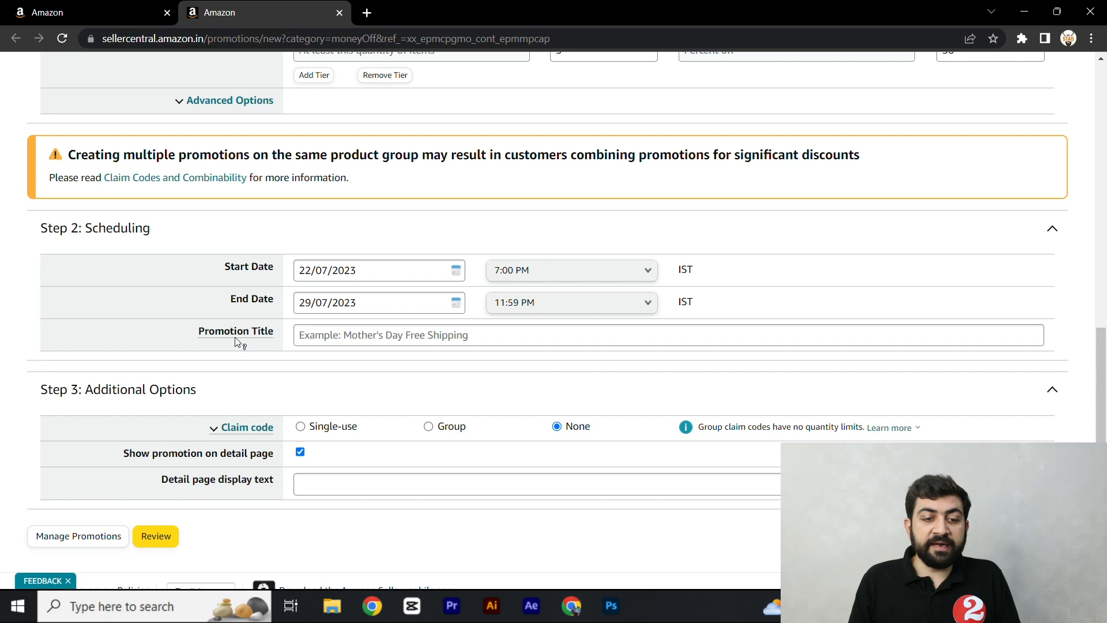
- Enter "Demo Percentage Discount" as the promotion title
click(325, 338)
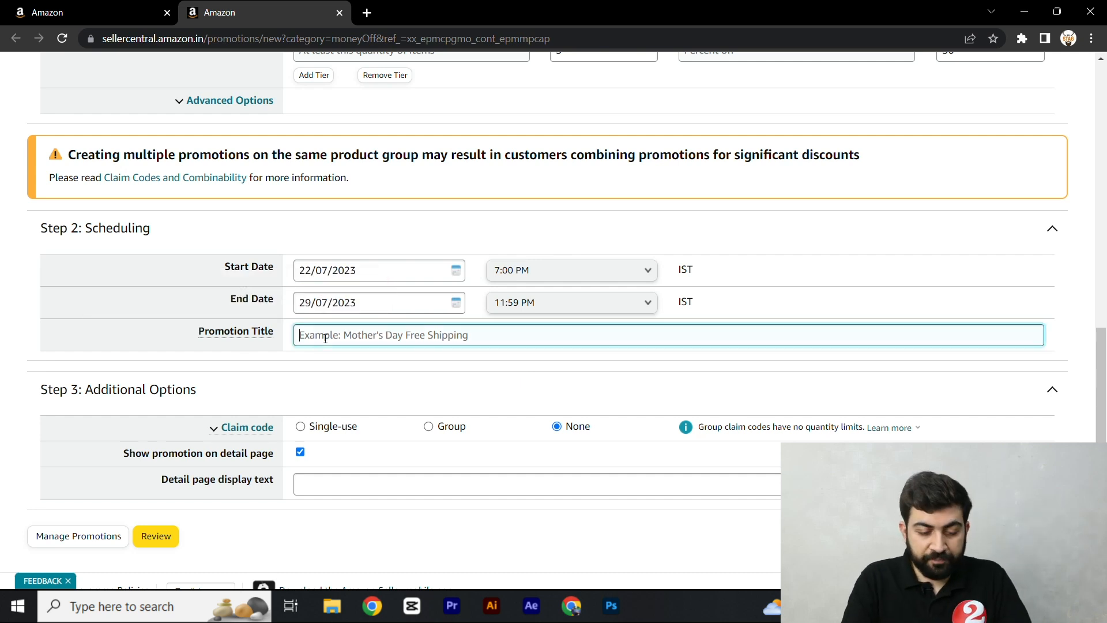
text(Demo)
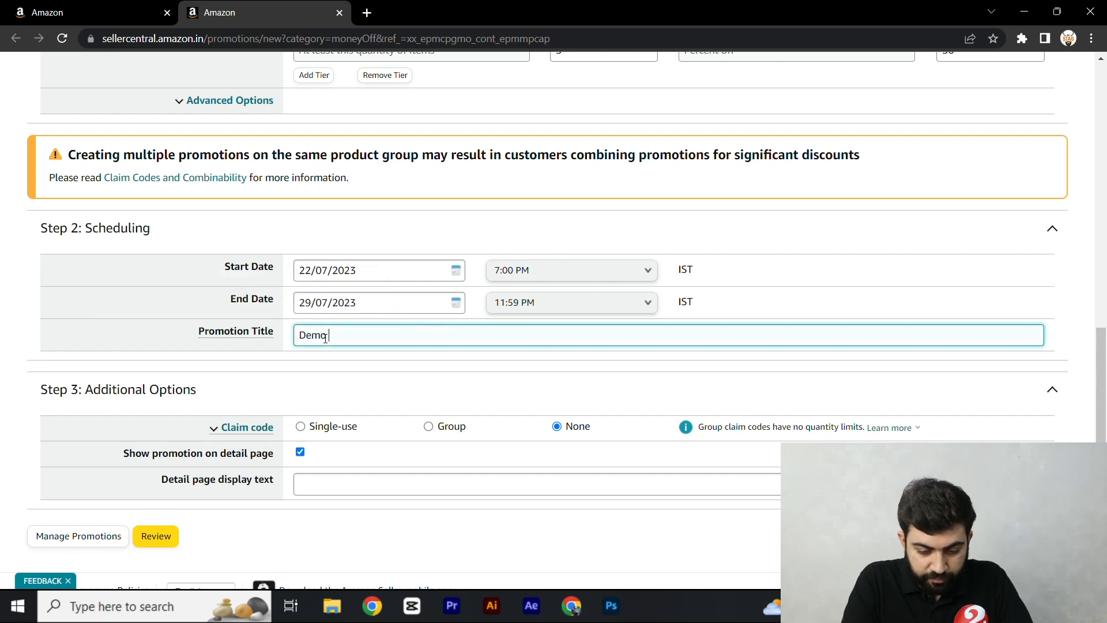
text( Percenta)
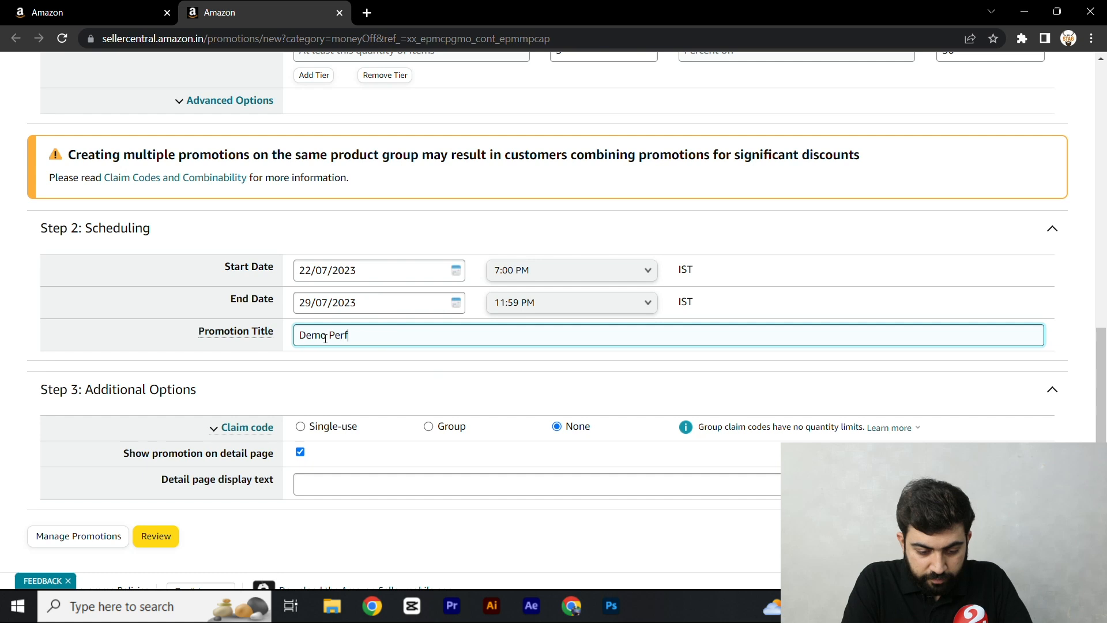
text(ge )
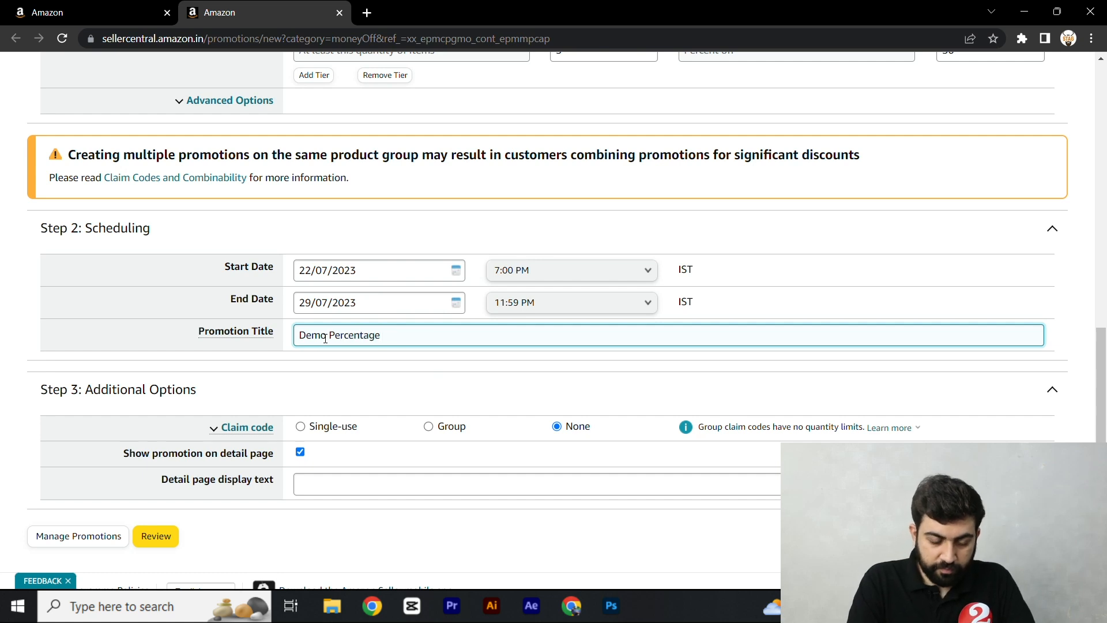
text(Discxount)
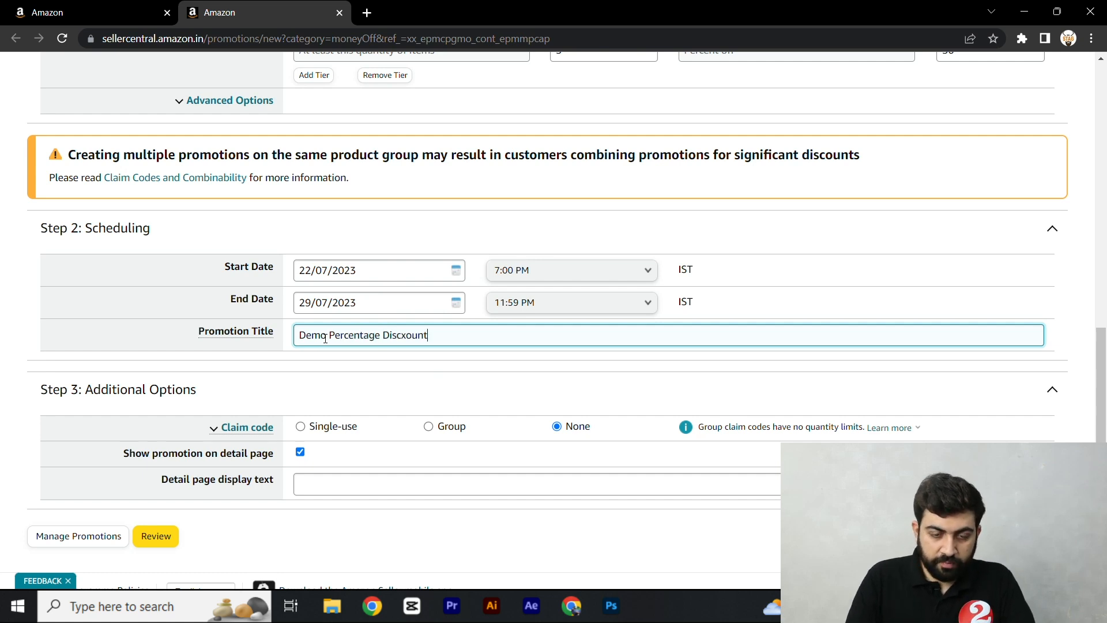
key(BackSpace)
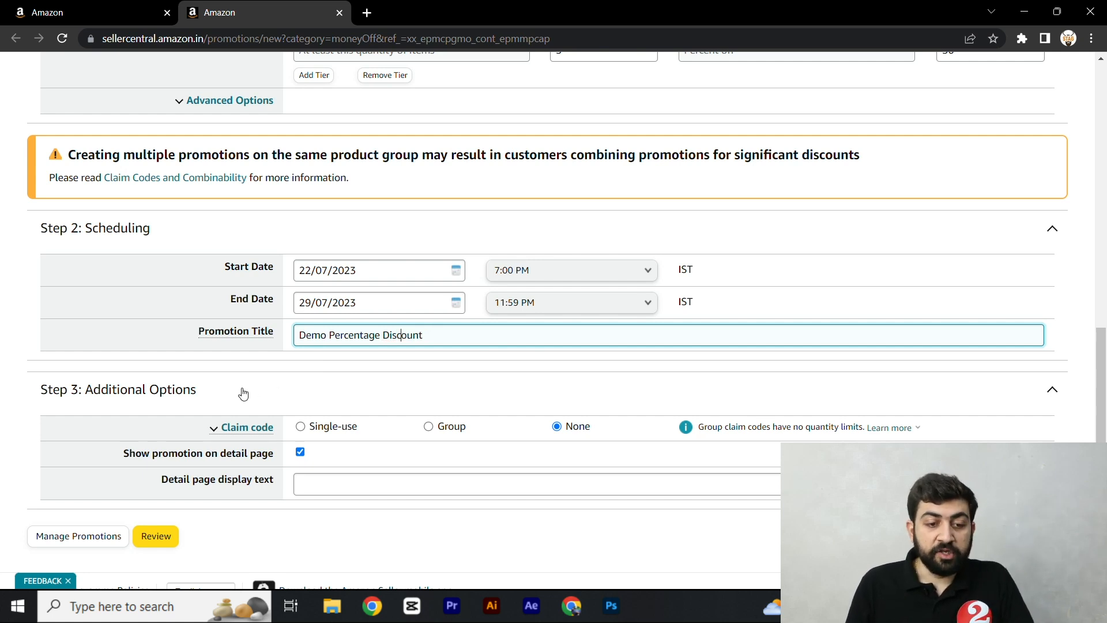
- Try the Single-use and Group claim code options and return the claim code to None
click(242, 430)
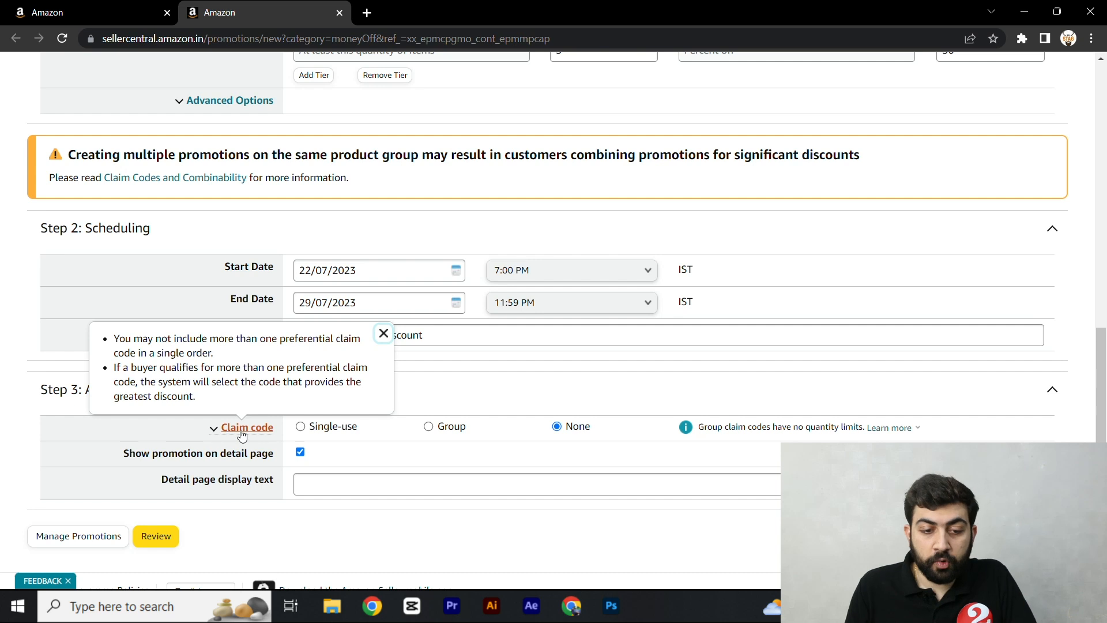
click(316, 430)
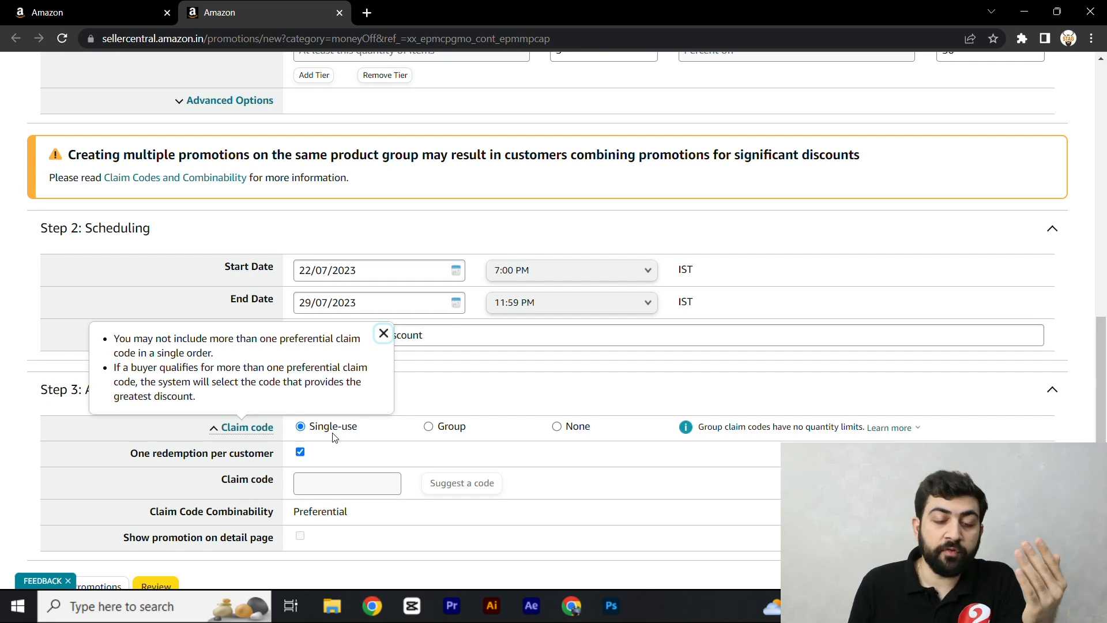
click(446, 430)
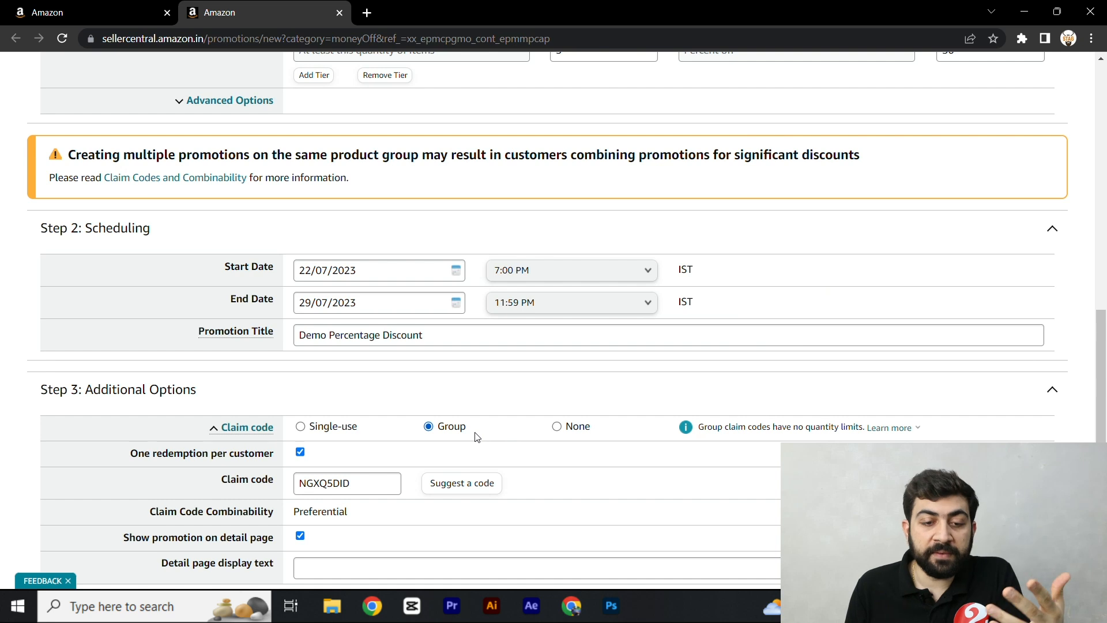
click(324, 427)
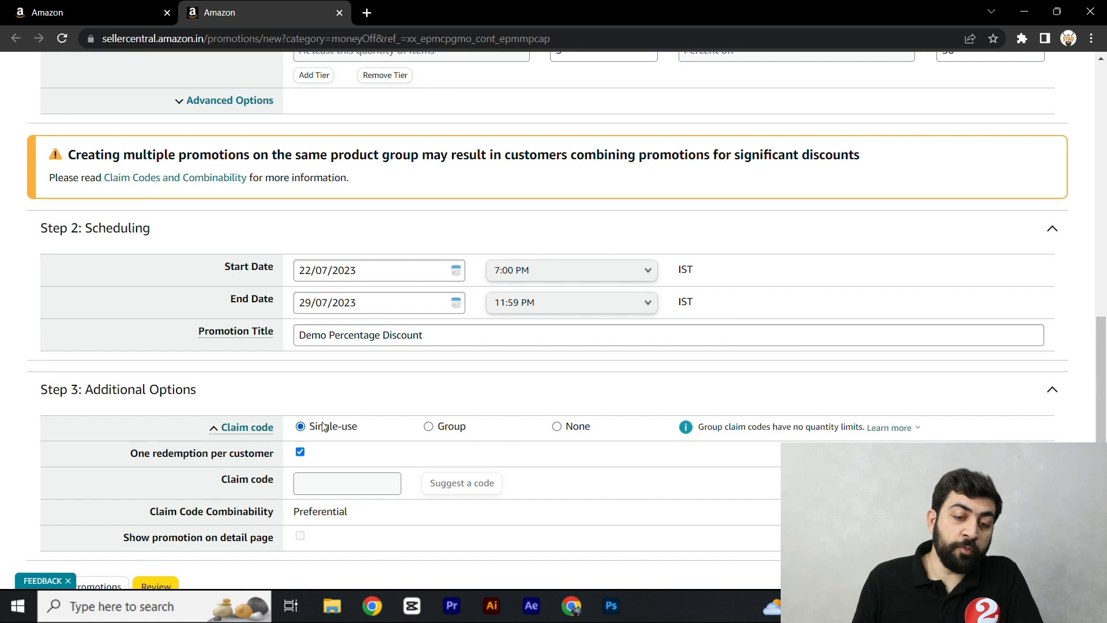
click(459, 427)
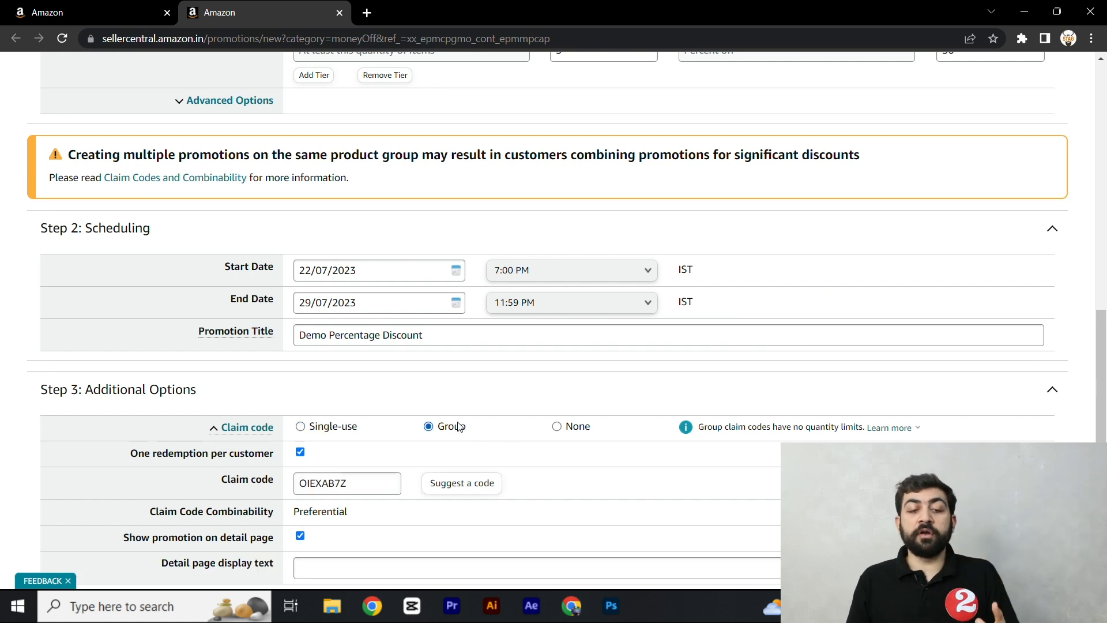
click(379, 491)
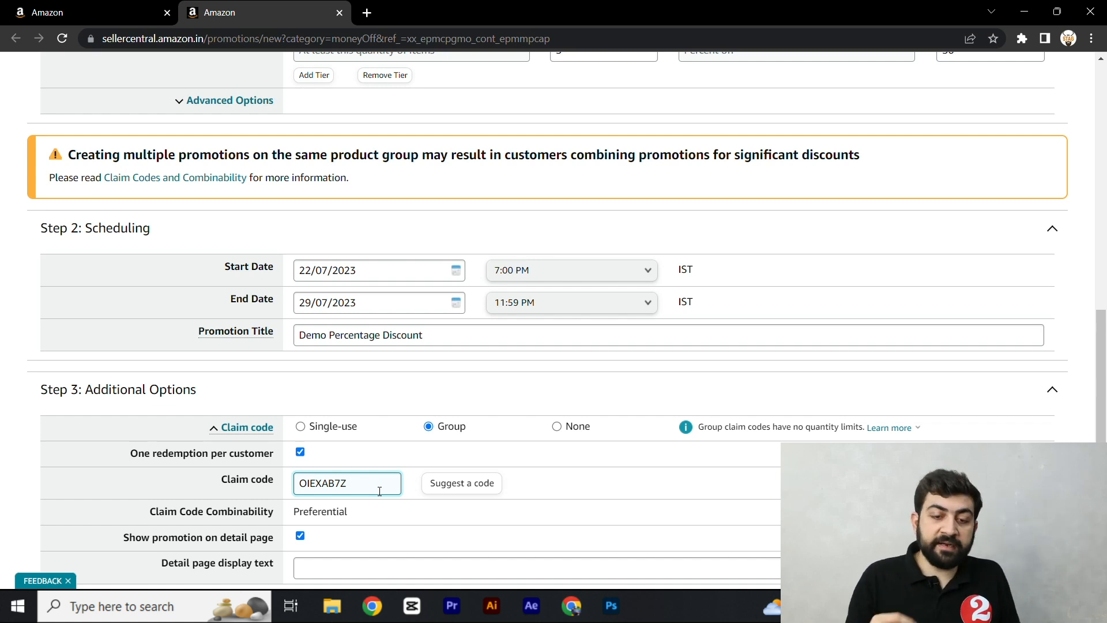
click(564, 430)
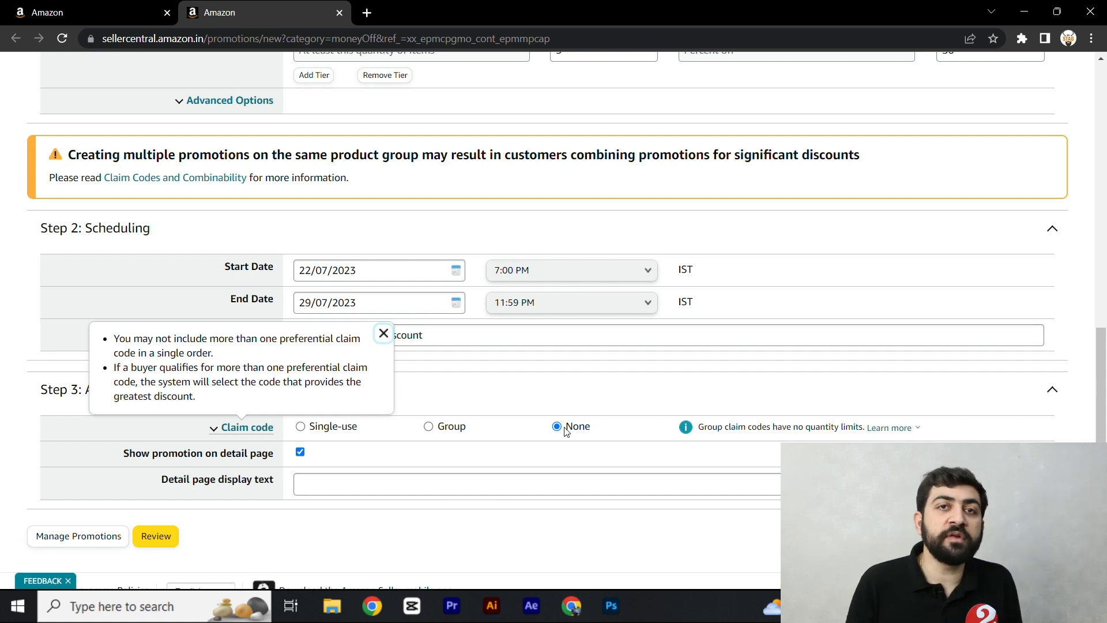
click(316, 429)
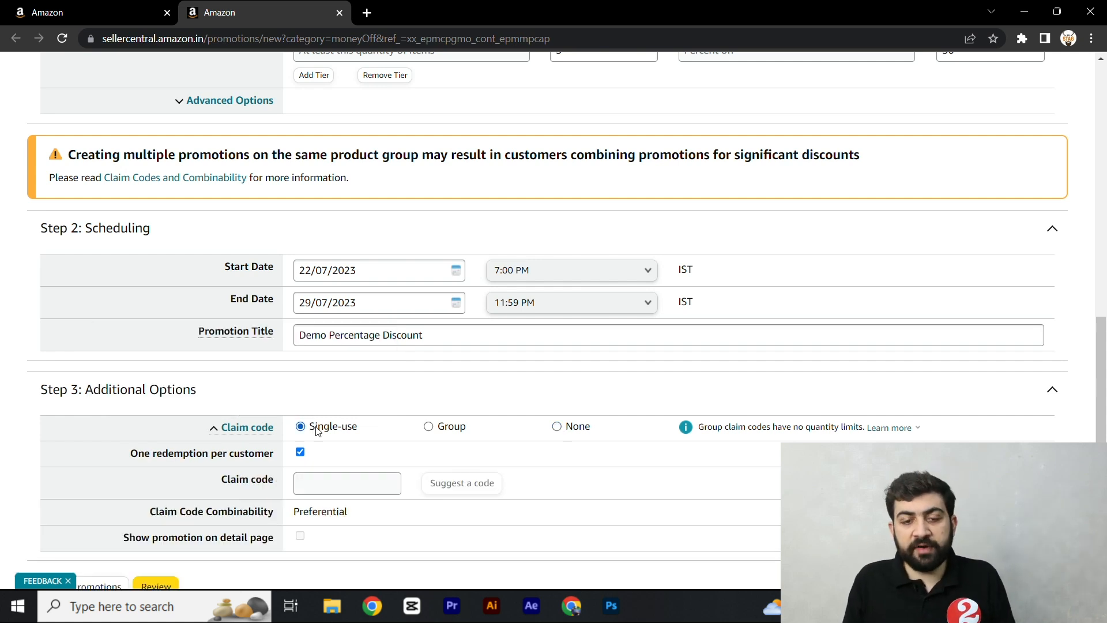
click(456, 430)
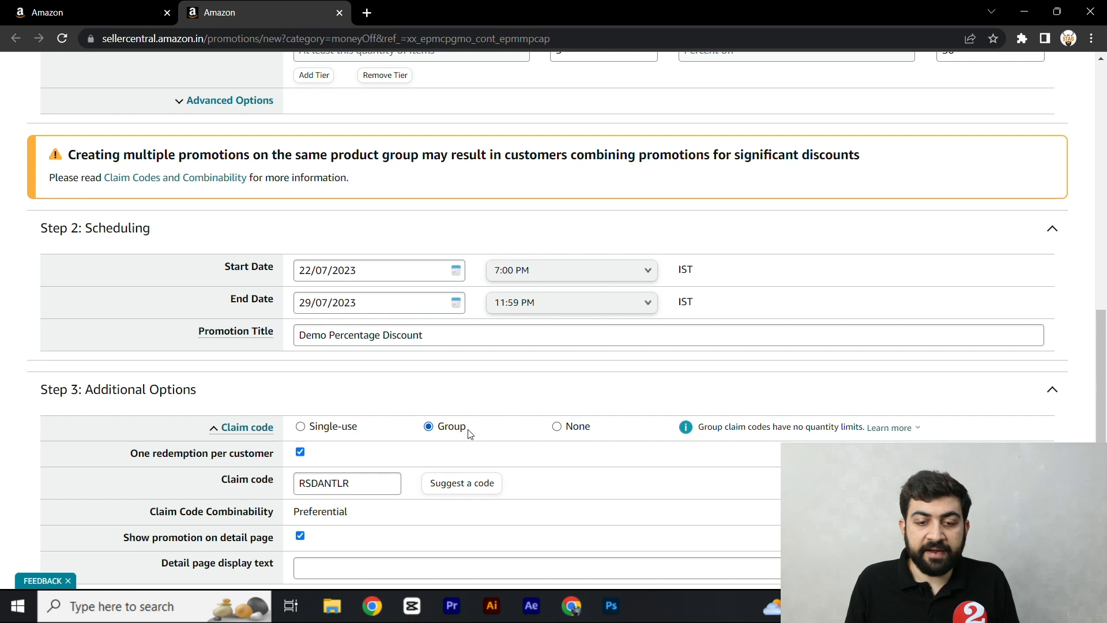
click(584, 427)
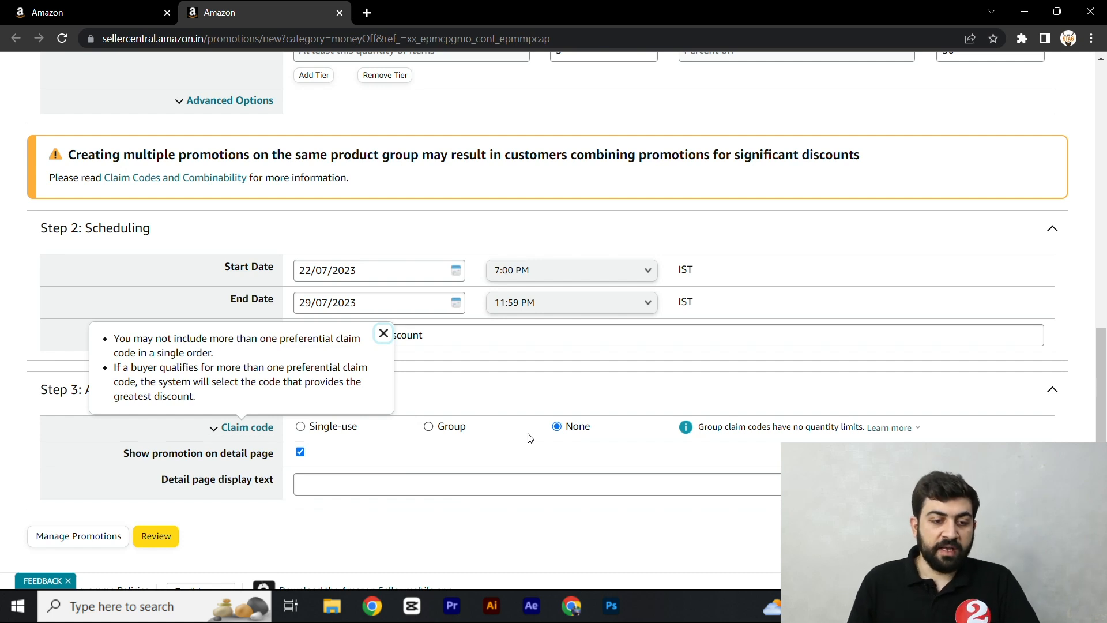
- Enter "Exclusive Offer" as the detail page display text
click(337, 487)
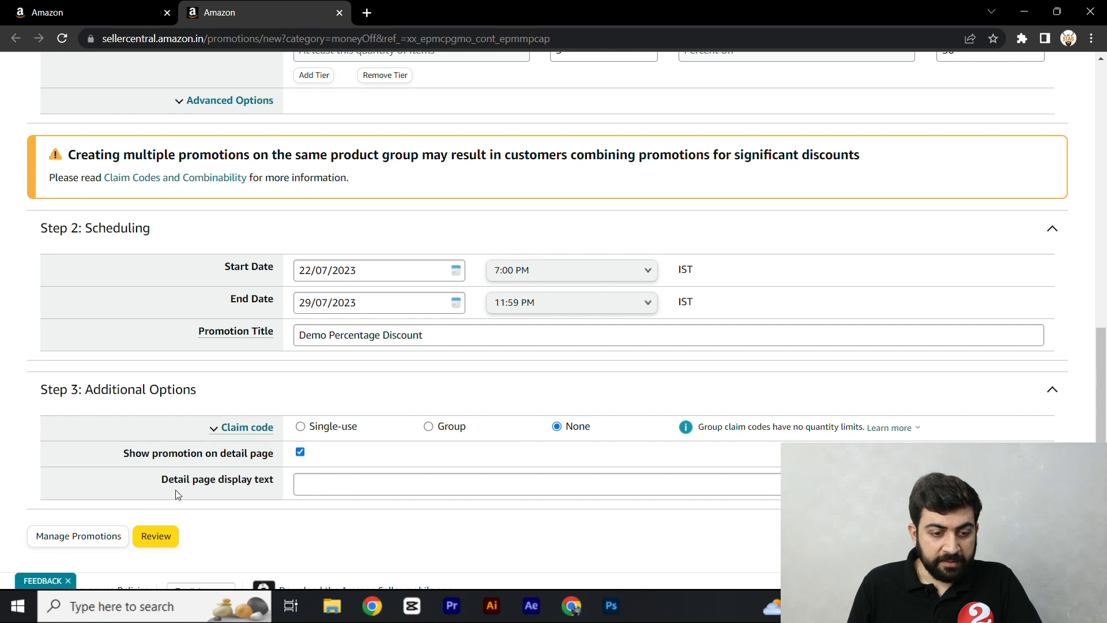
drag(163, 484, 247, 484)
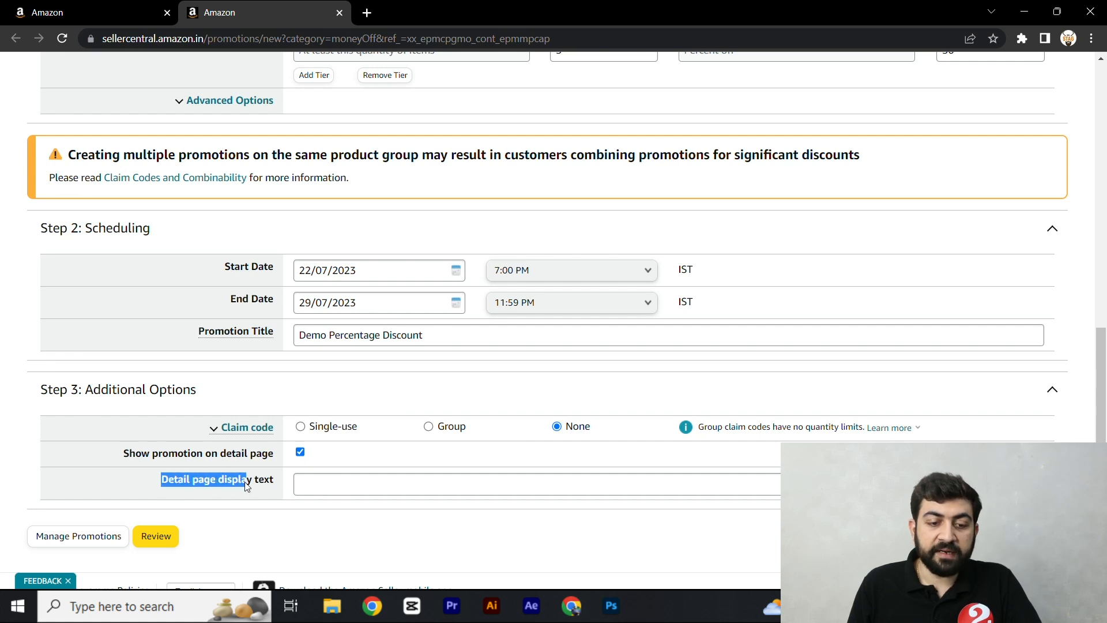
click(319, 489)
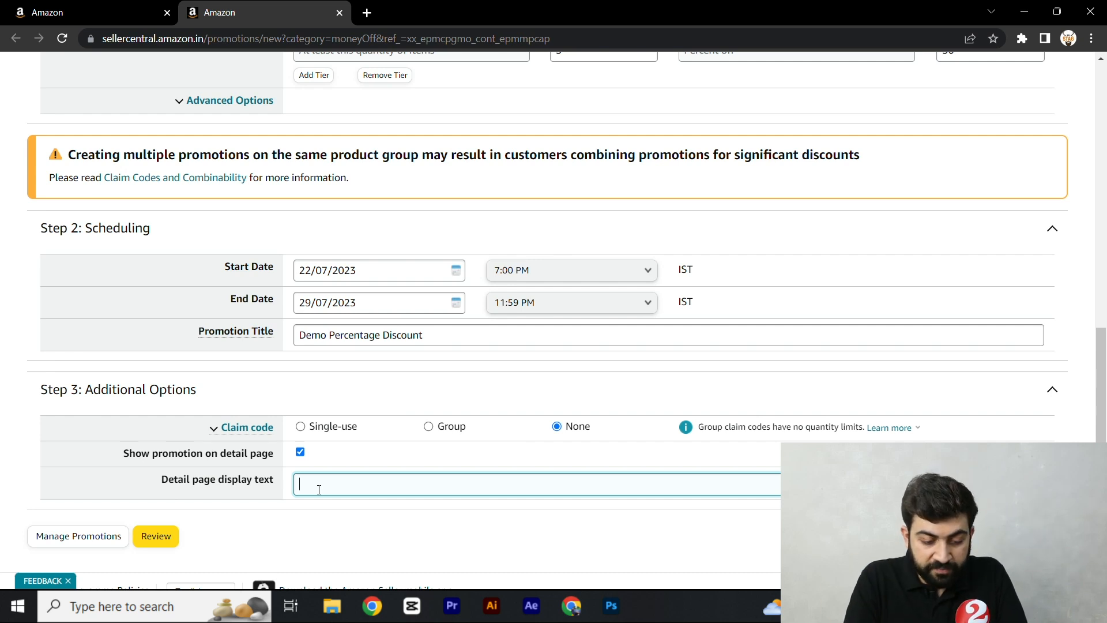
text(Exclusiv)
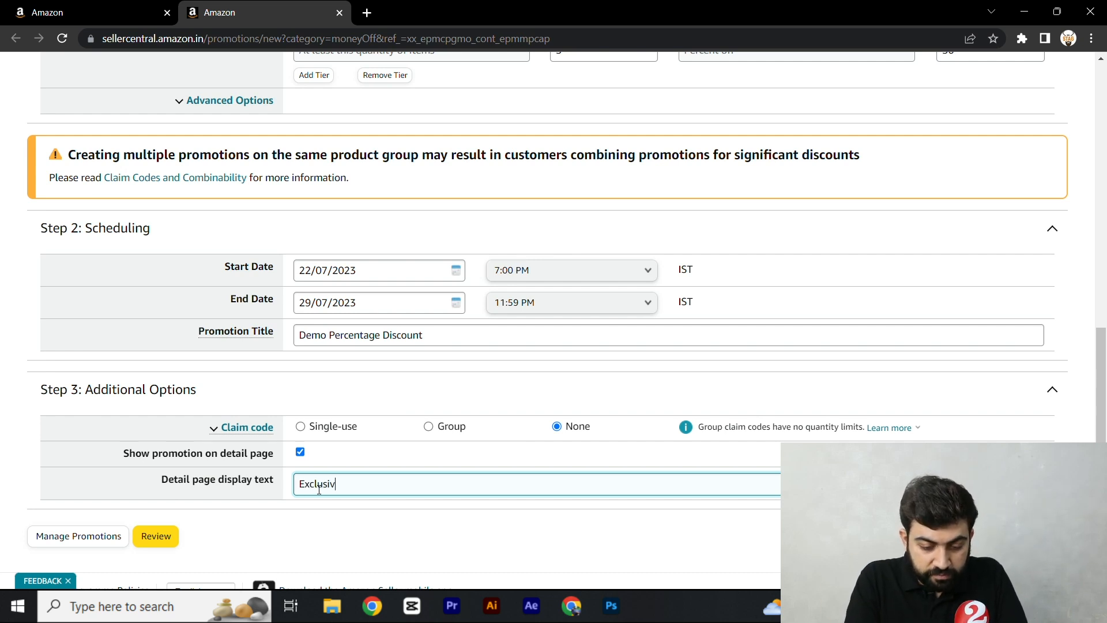
text(e Offer)
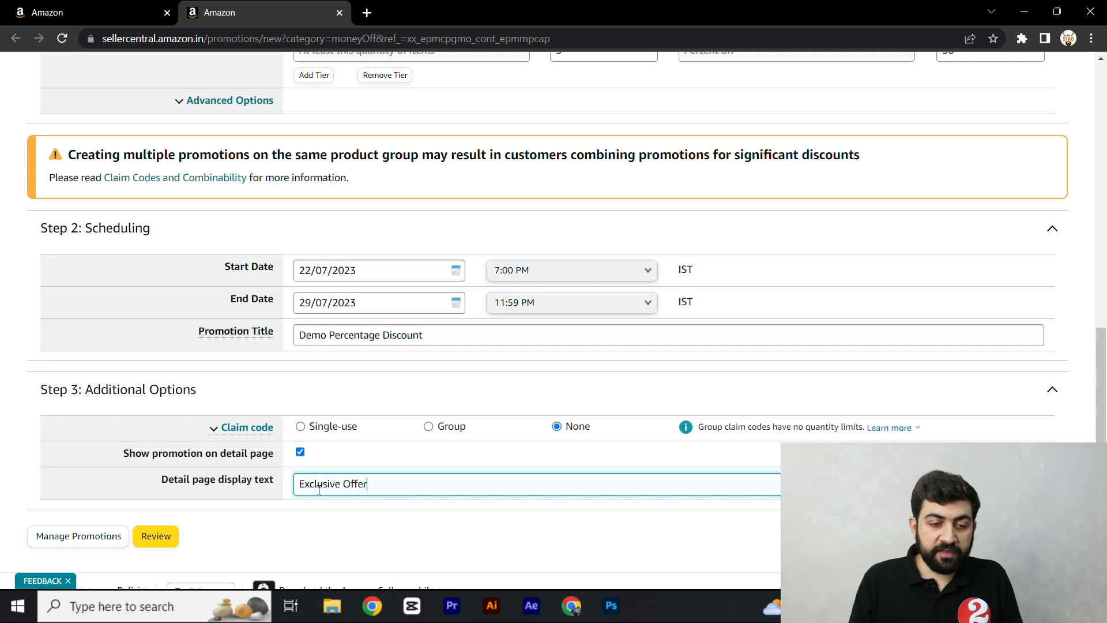
click(239, 550)
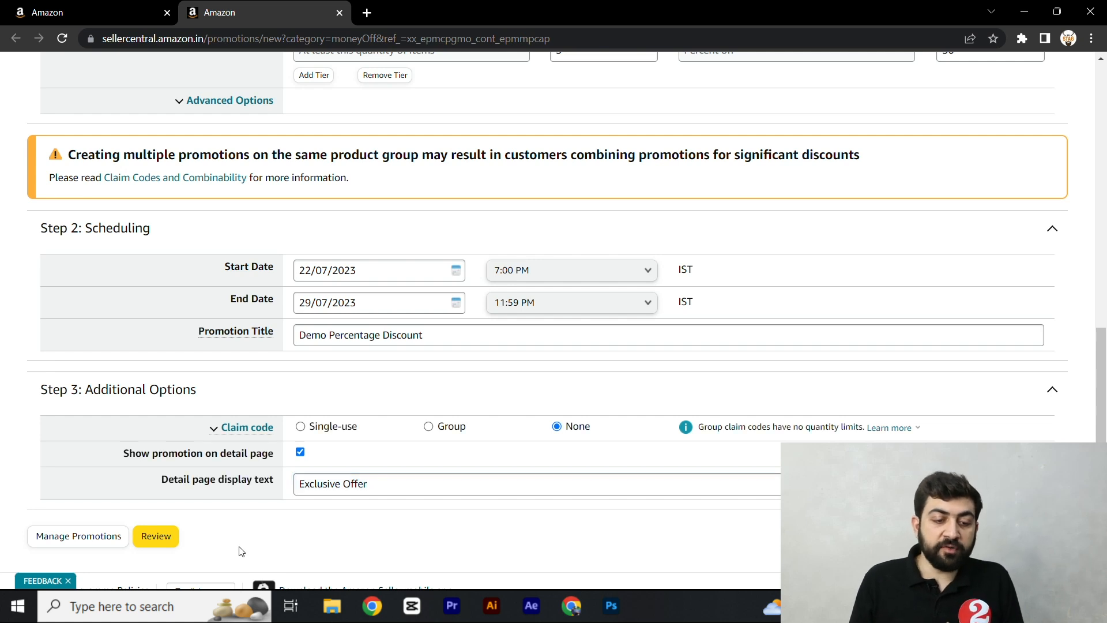
- Review the promotion's conditions, scheduling and additional options, and submit it
click(163, 547)
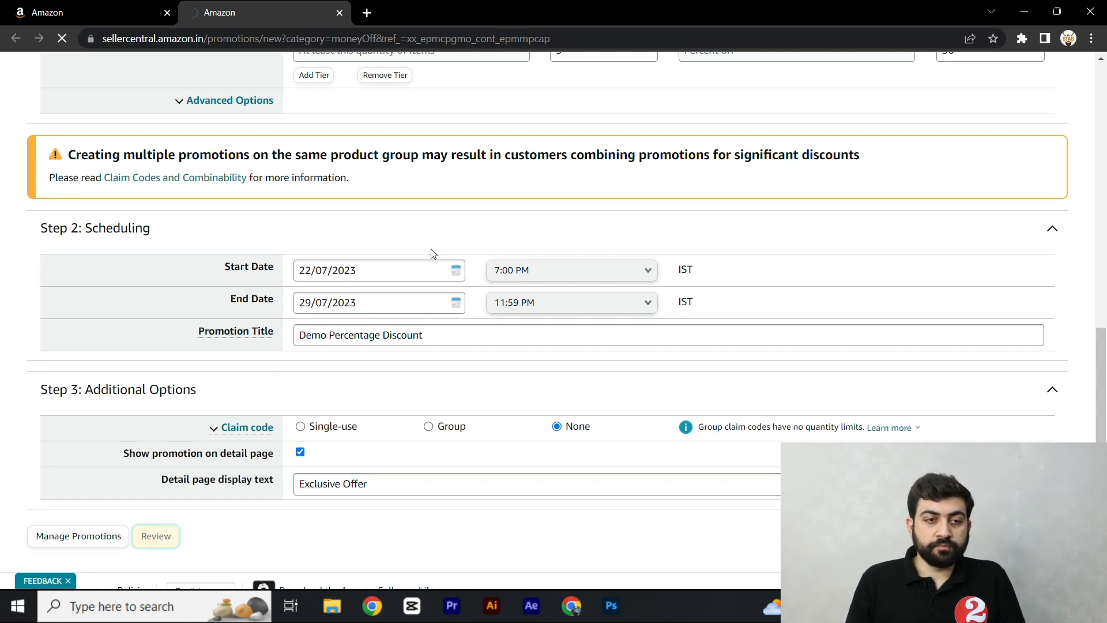
scroll(448, 267, down, 7)
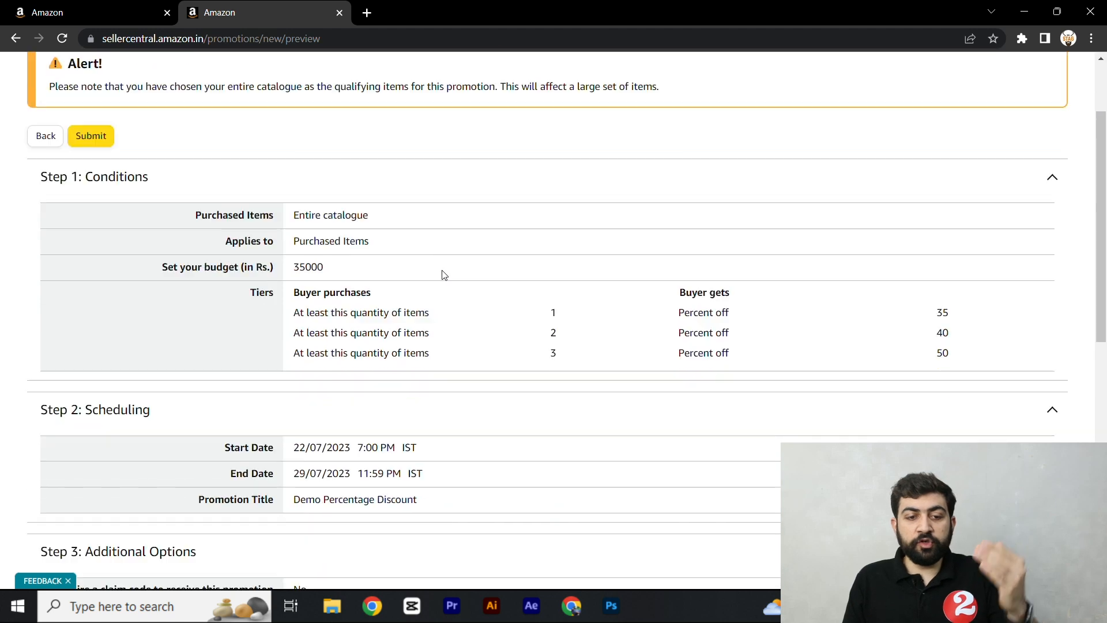
scroll(440, 280, down, 3)
scroll(438, 282, up, 9)
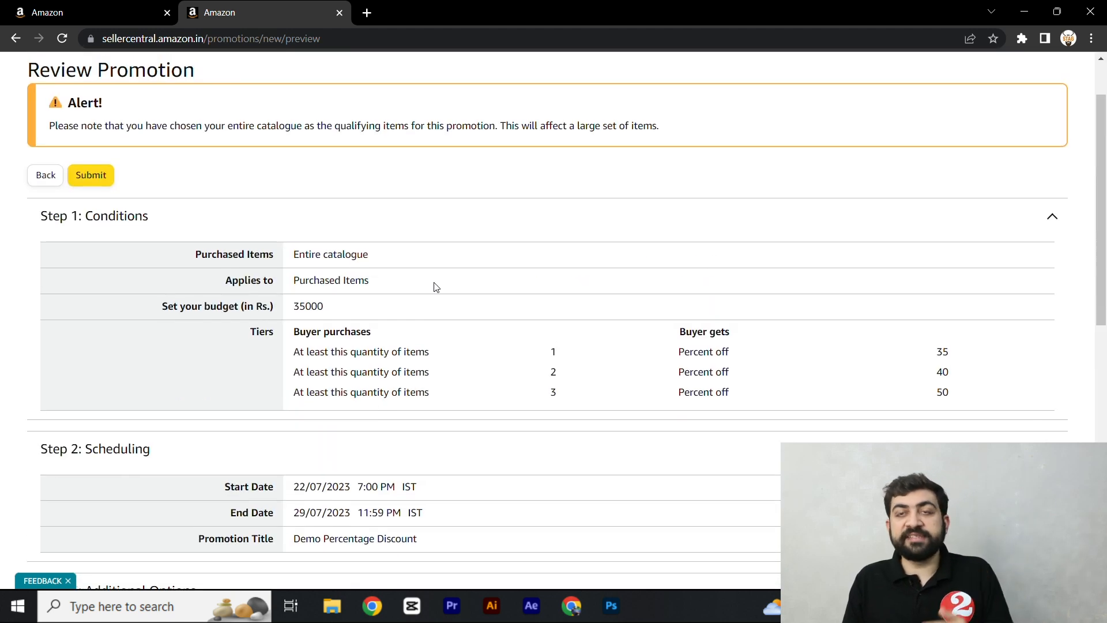
scroll(436, 288, down, 10)
scroll(437, 295, up, 12)
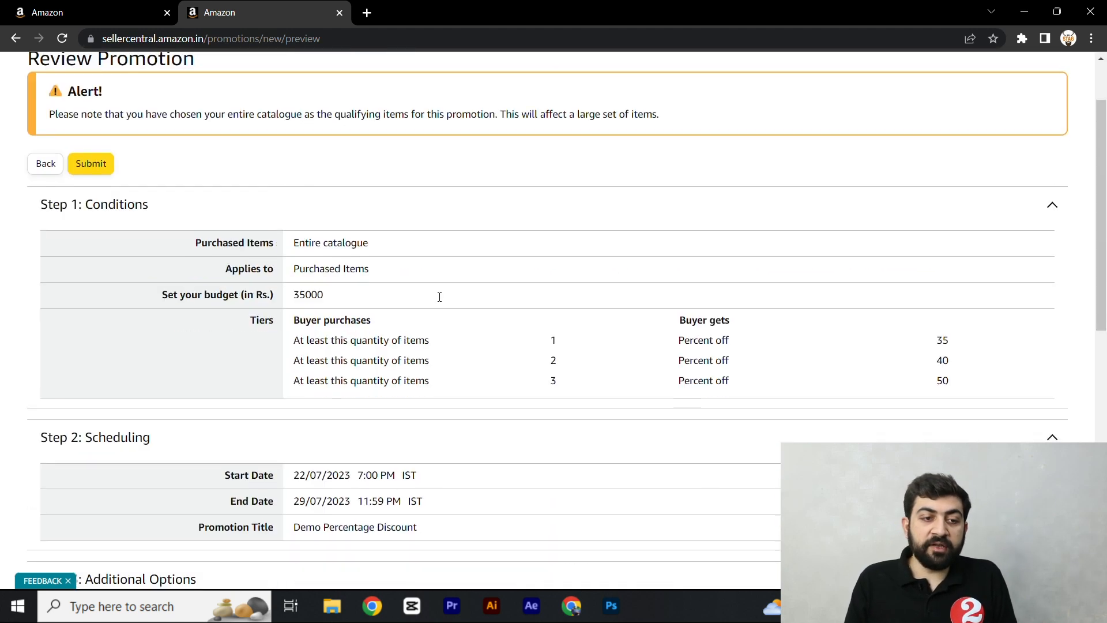
click(91, 247)
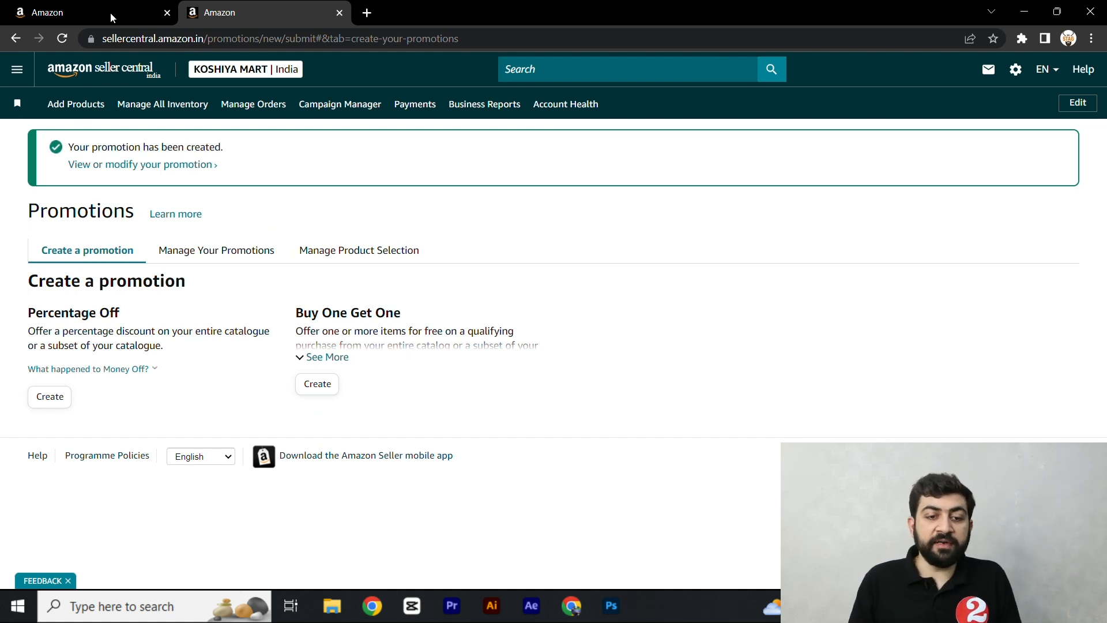
- Start creating a Buy One Get One promotion and check the explanation of its Buyer purchases condition
click(318, 384)
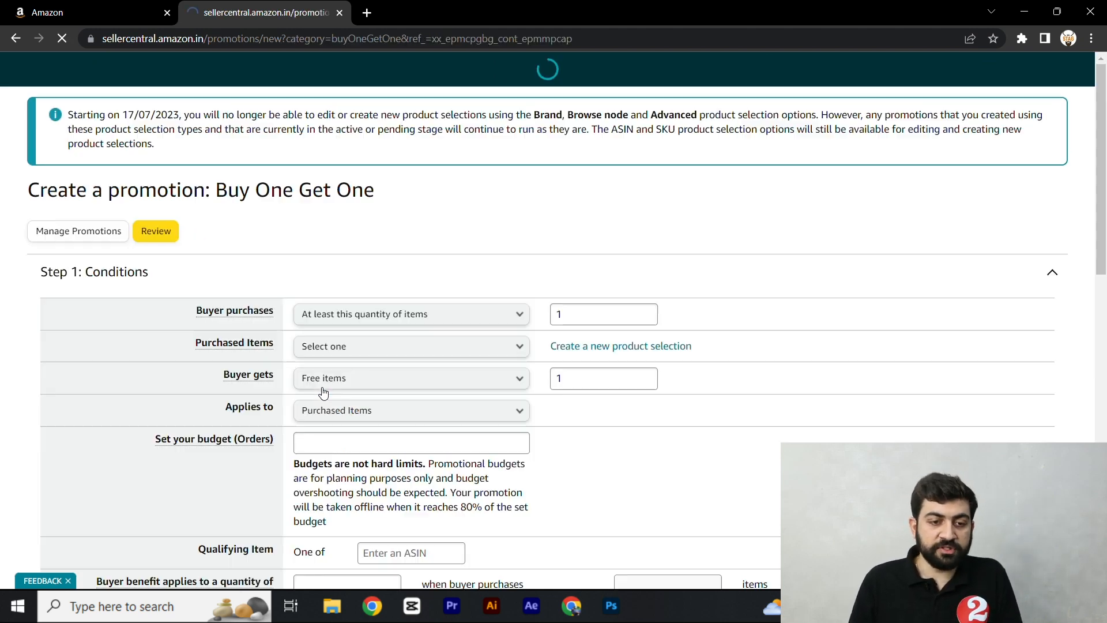
mouse_move(222, 349)
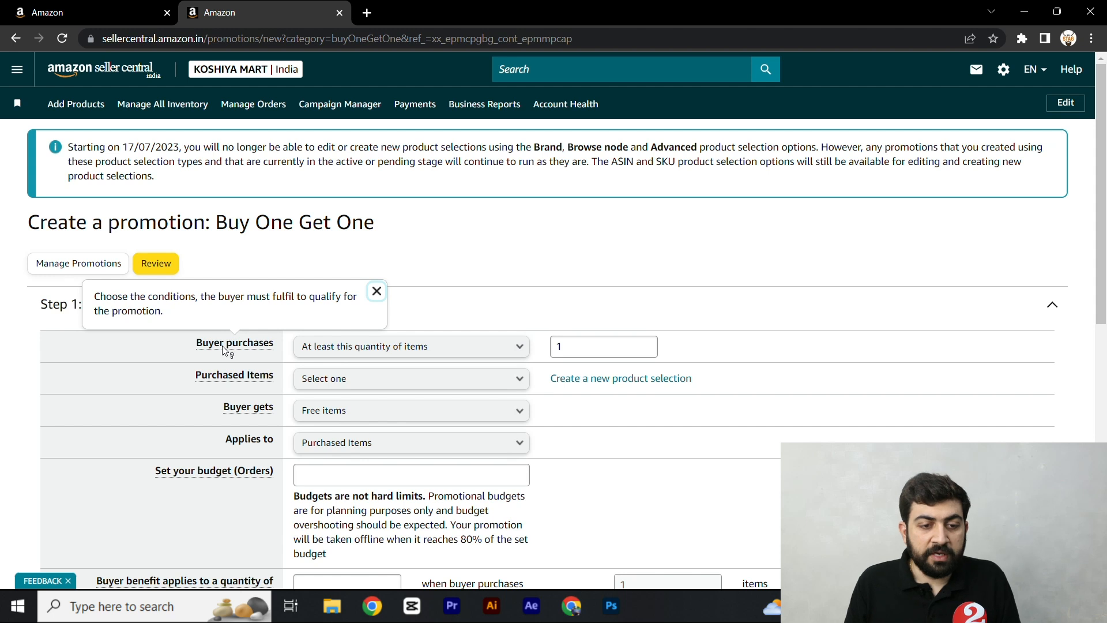
- Keep the purchase condition at least this quantity of items and set the purchased items to Entire catalogue
click(326, 352)
click(346, 365)
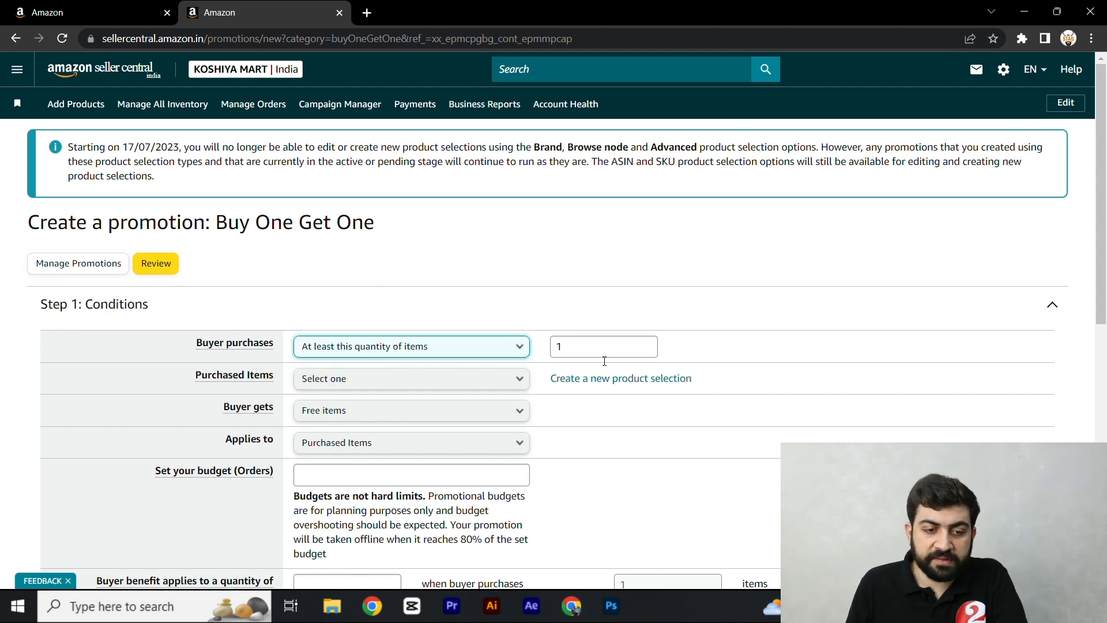
click(341, 379)
click(340, 410)
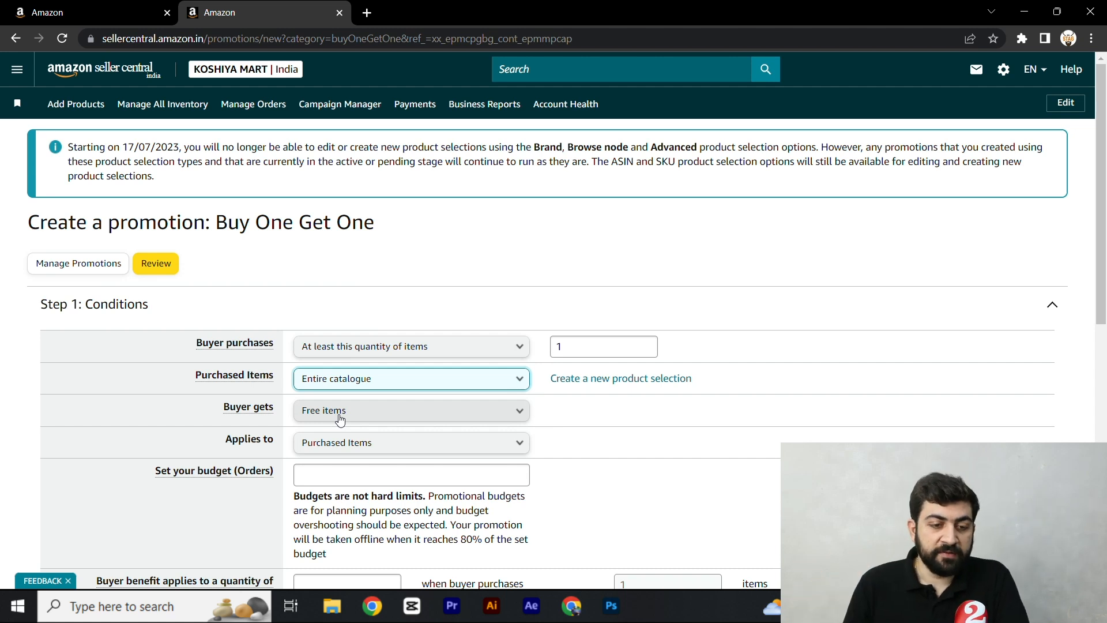
- Choose Free items as what the buyer gets and apply the benefit to Purchased Items
click(311, 413)
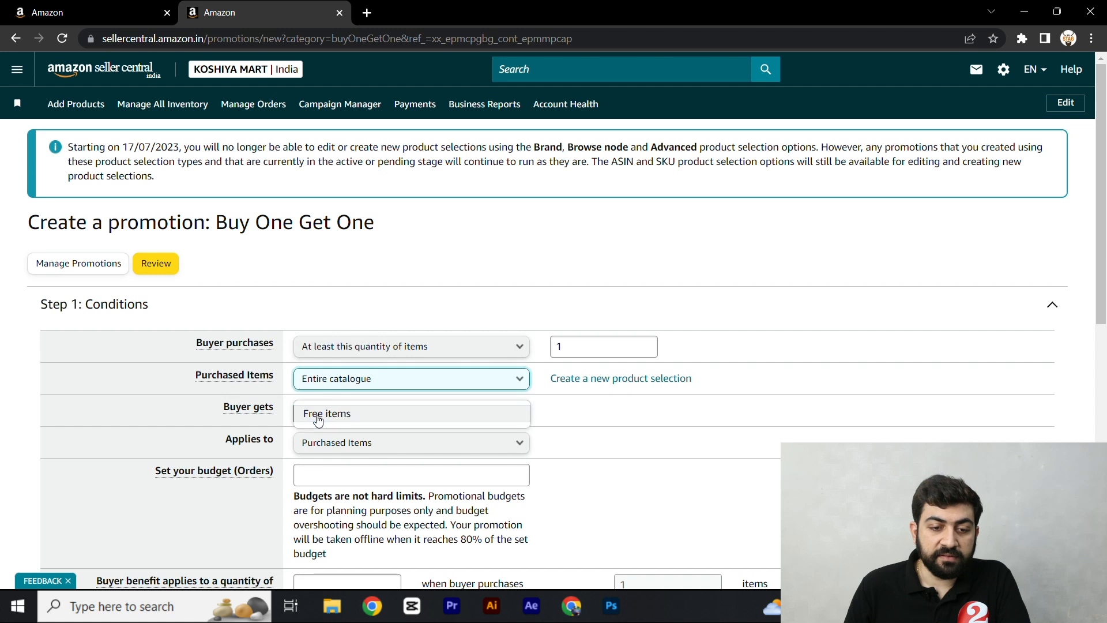
click(363, 420)
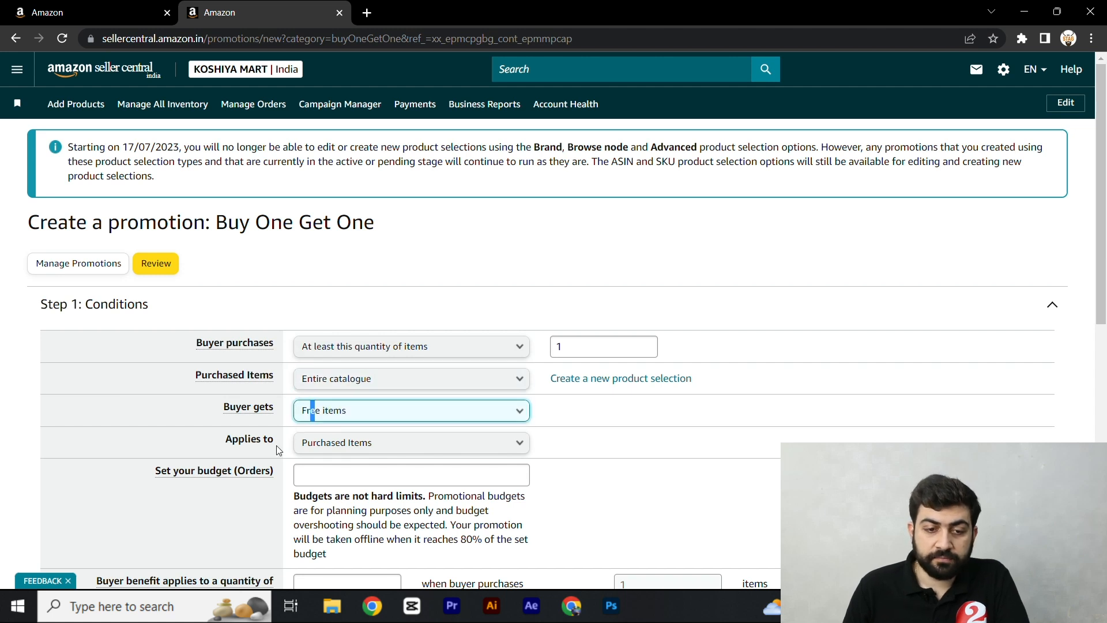
click(353, 413)
click(349, 415)
drag(219, 230, 395, 241)
click(398, 244)
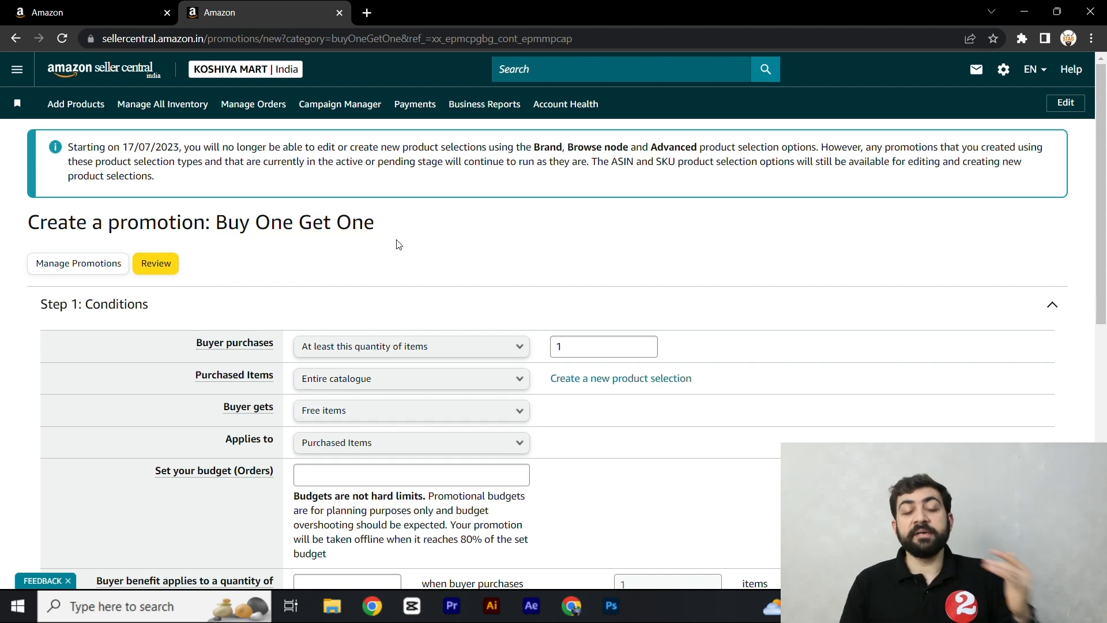
click(334, 416)
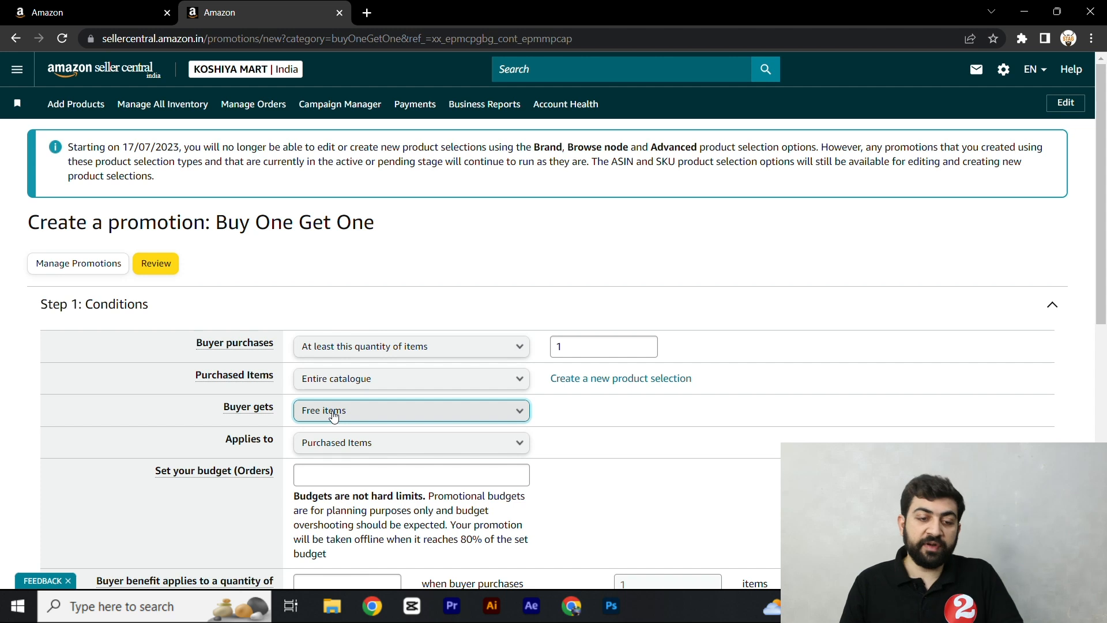
click(337, 449)
click(337, 451)
click(438, 448)
- Set the promotion's order budget to 100000
mouse_move(239, 478)
click(333, 475)
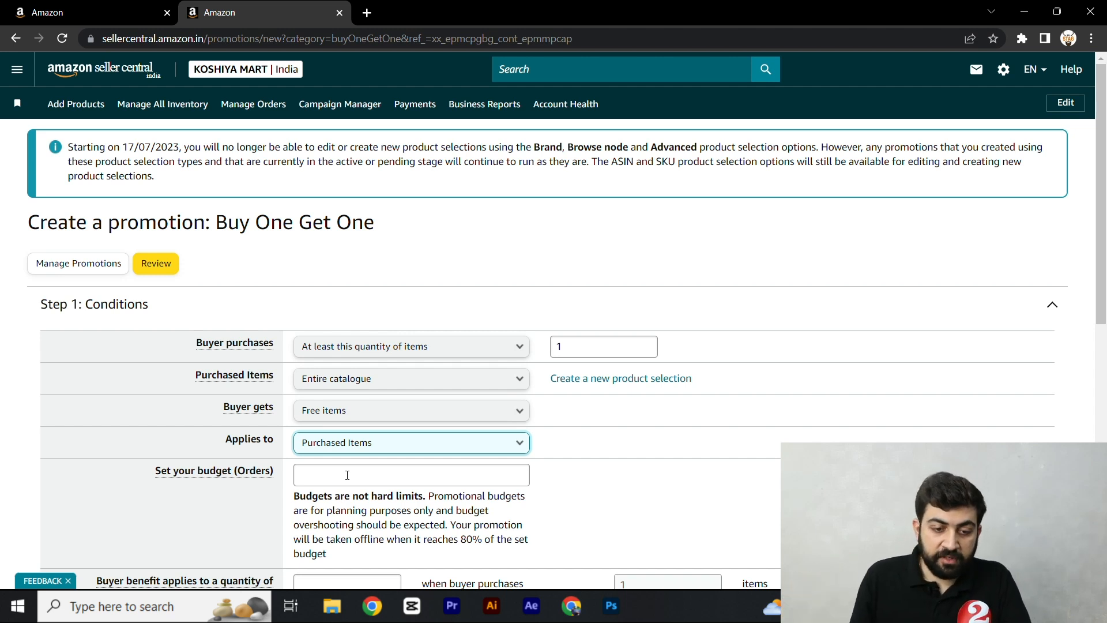
click(347, 475)
text(10000)
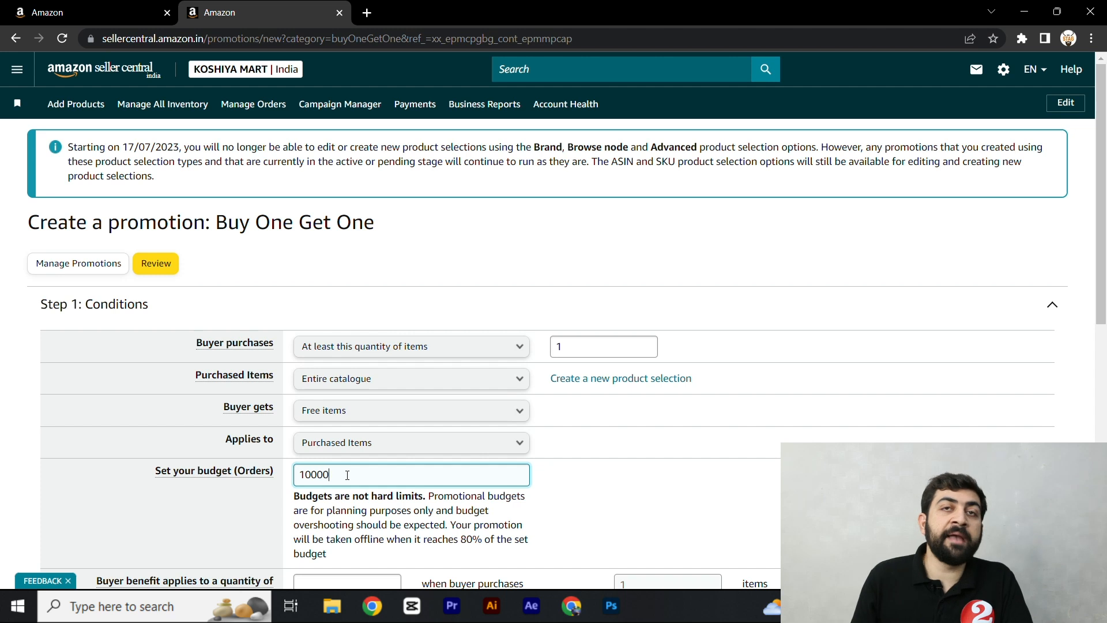
click(93, 497)
click(371, 476)
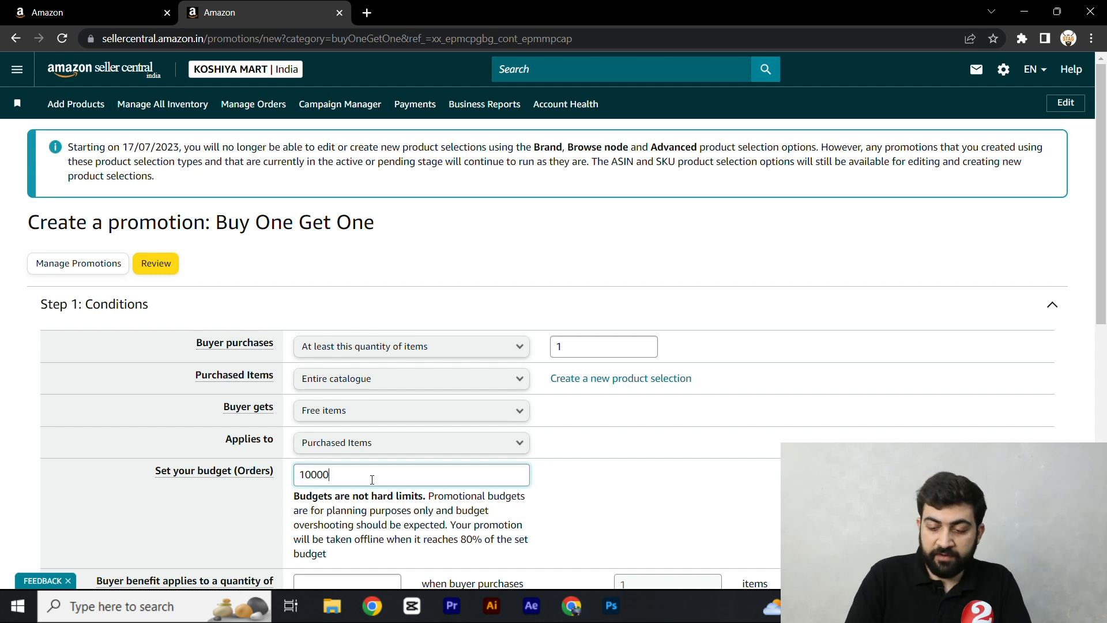
text(0)
click(21, 508)
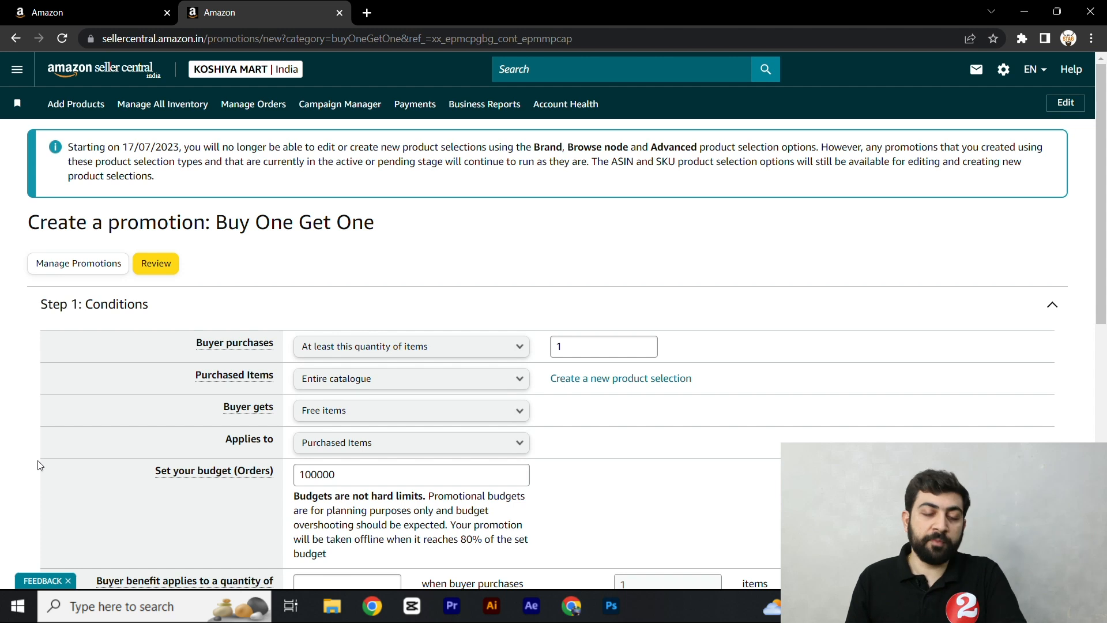
- Check the explanation of the buyer benefit quantity and set that quantity to 1
scroll(427, 369, down, 2)
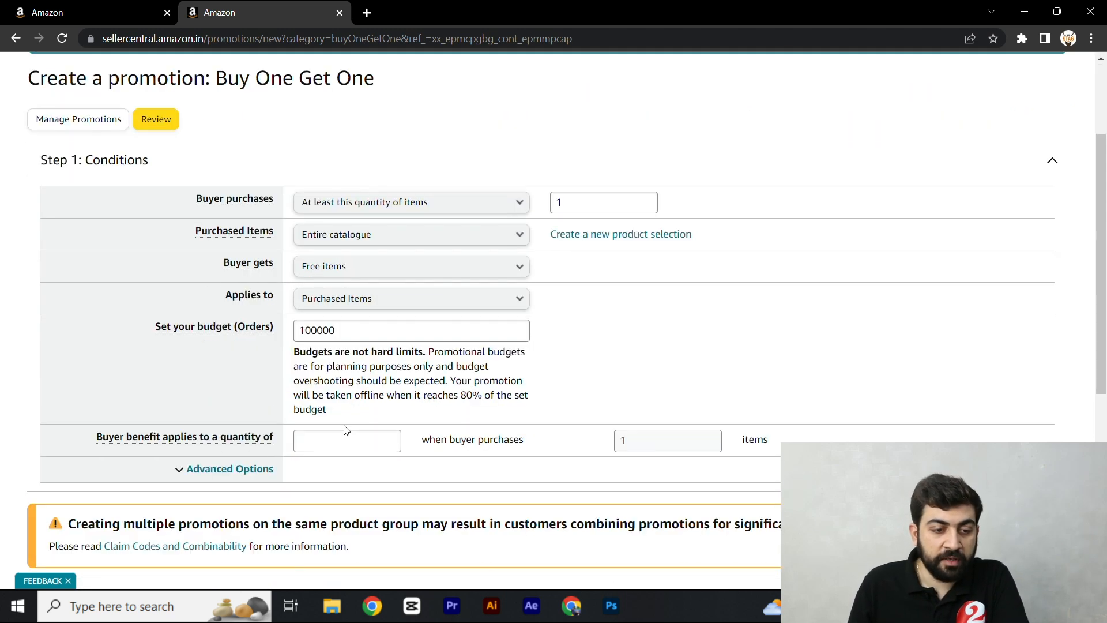
scroll(346, 429, down, 1)
mouse_move(109, 371)
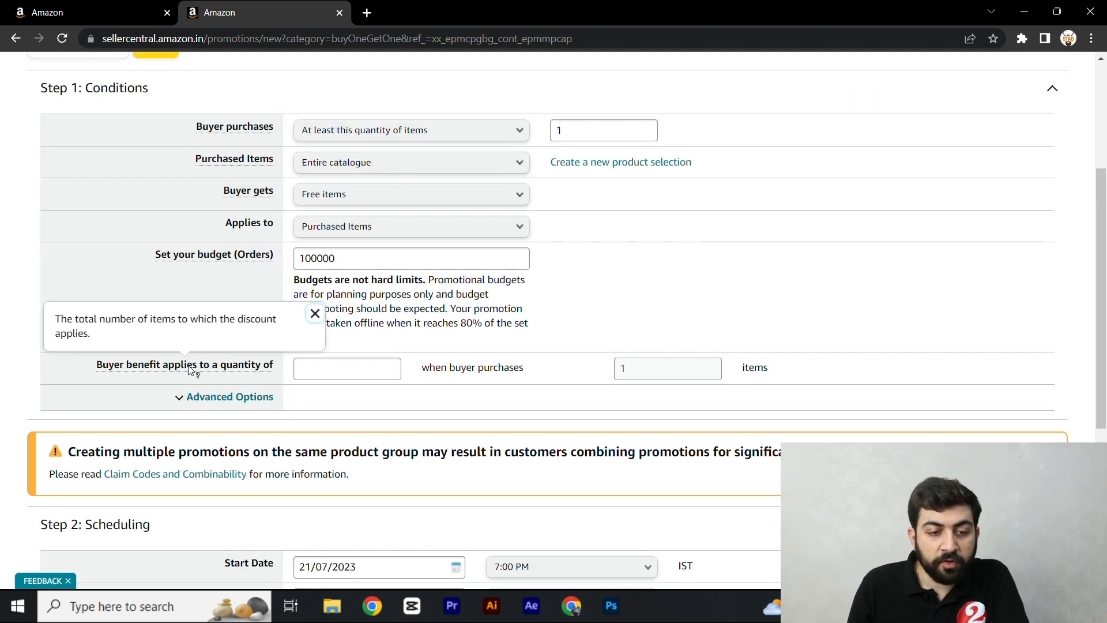
click(327, 371)
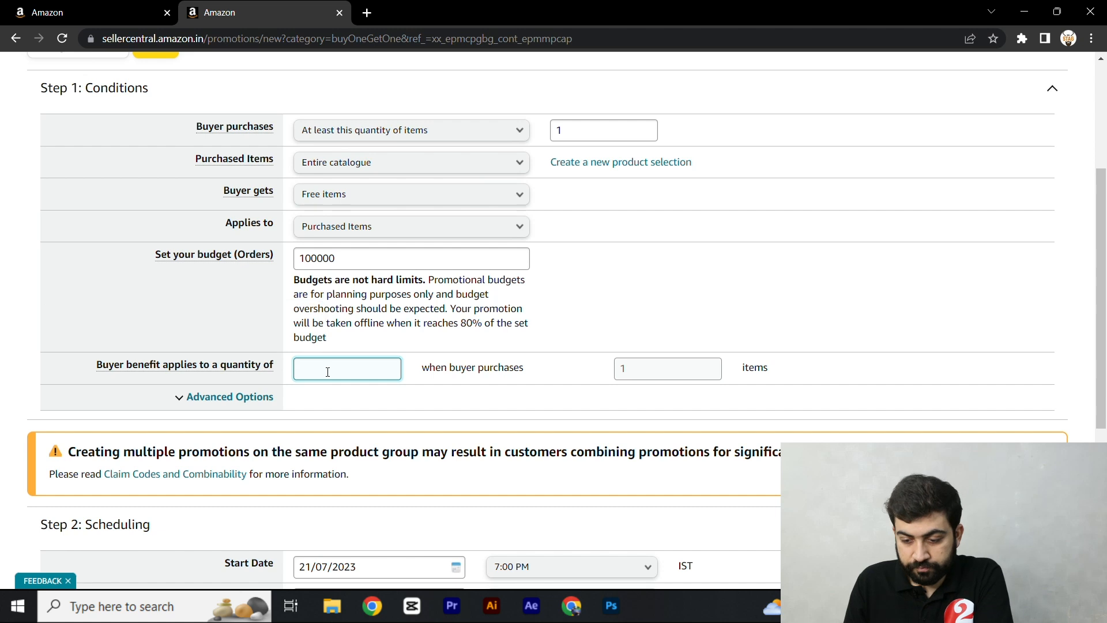
text(1)
click(468, 397)
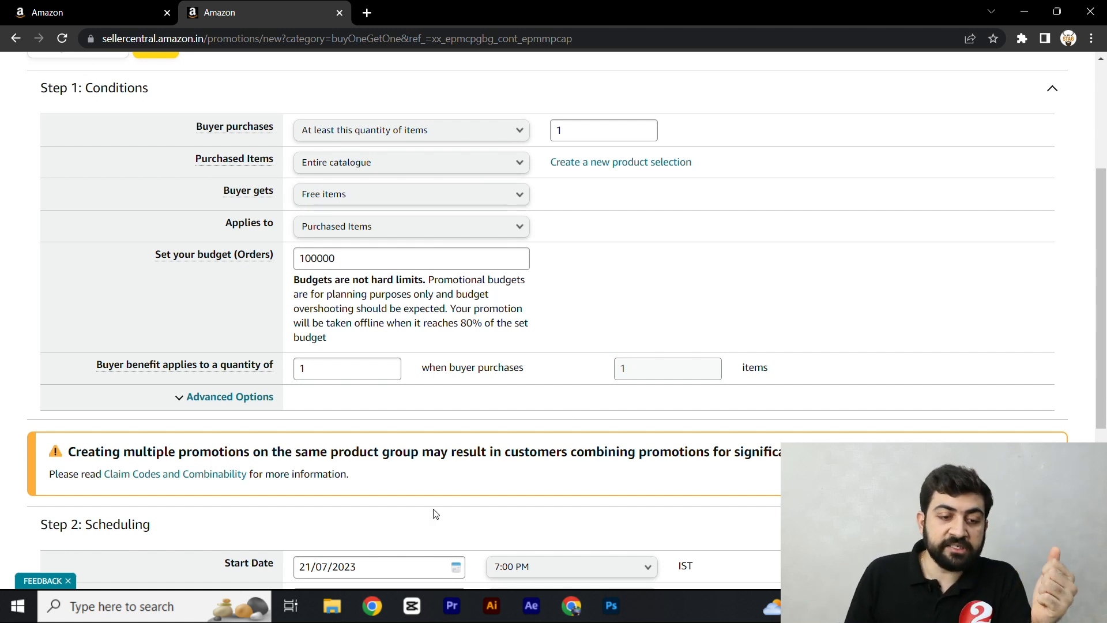
- Schedule the promotion to start on 22/07/2023 and end on 29/07/2023
scroll(323, 405, down, 1)
scroll(323, 405, down, 3)
click(369, 350)
click(445, 478)
click(454, 394)
click(438, 528)
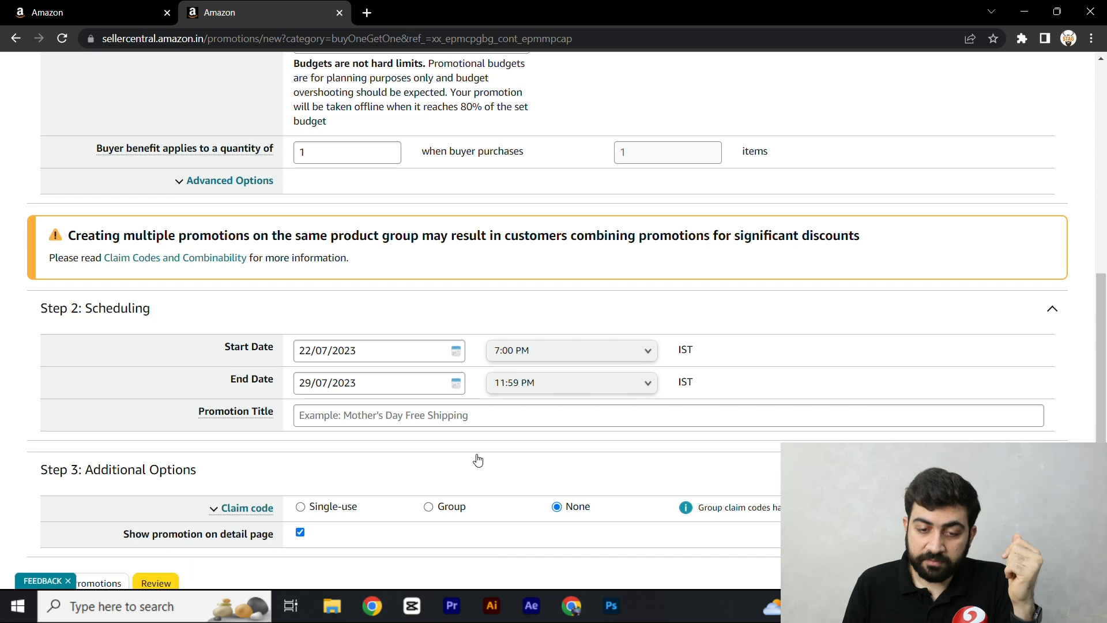
- Review the Buy One Get One promotion's conditions, scheduling, additional options and terms, and submit it
scroll(515, 426, down, 2)
mouse_move(256, 427)
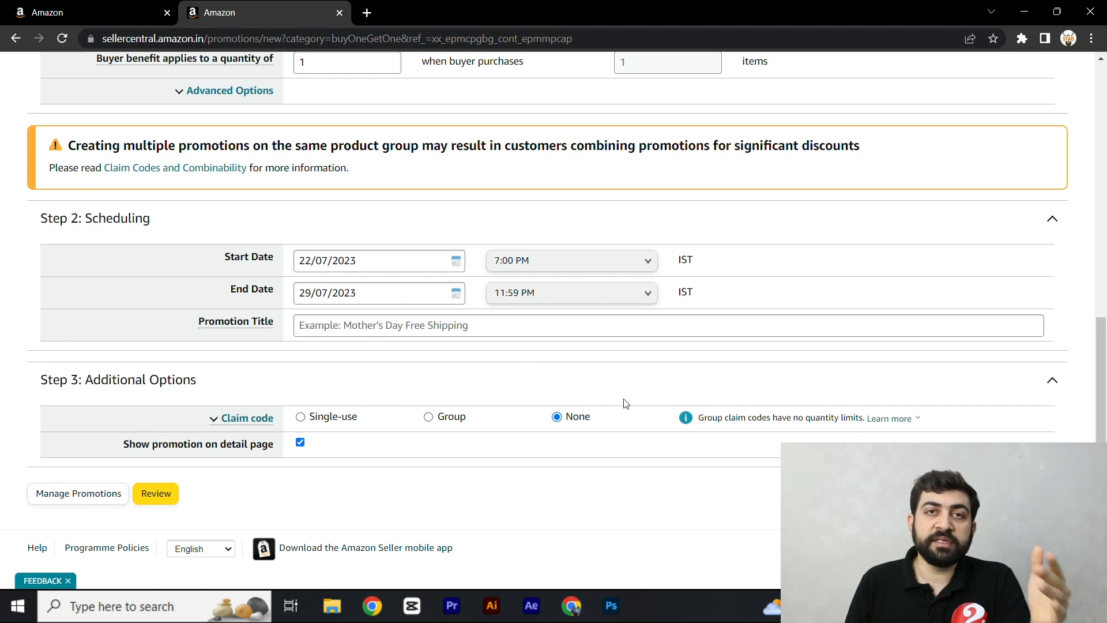
click(153, 494)
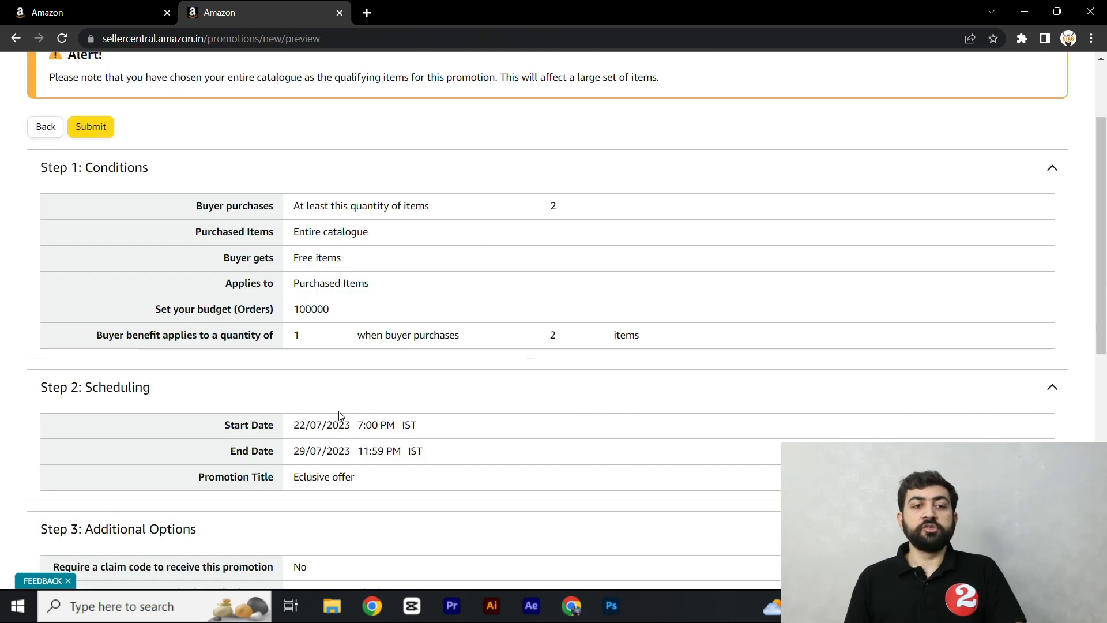
scroll(339, 417, up, 1)
scroll(339, 416, down, 1)
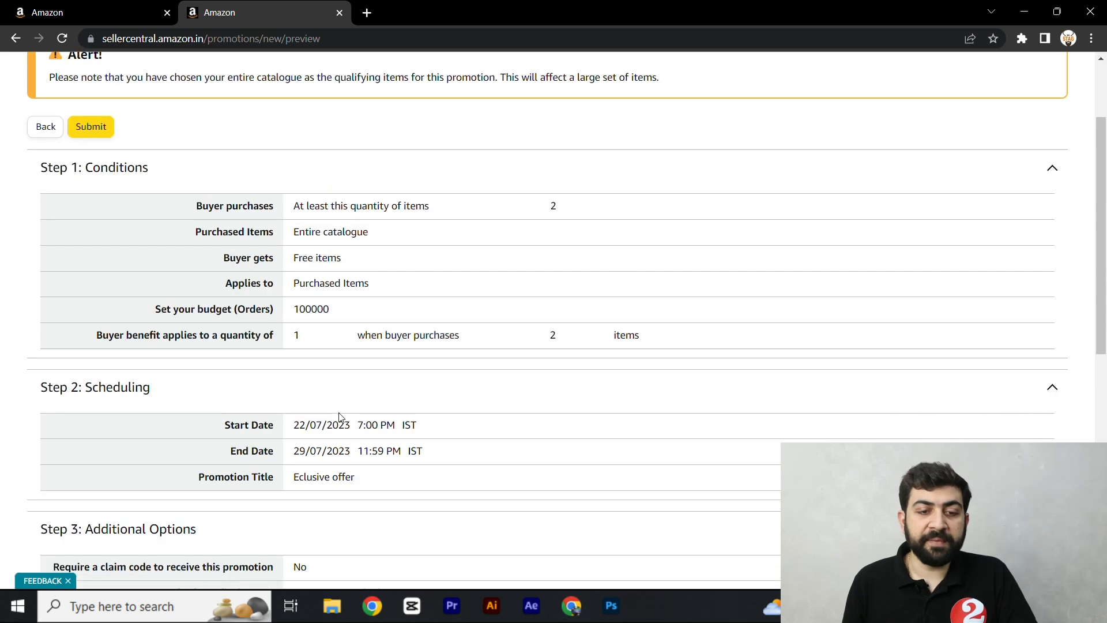
scroll(340, 416, down, 3)
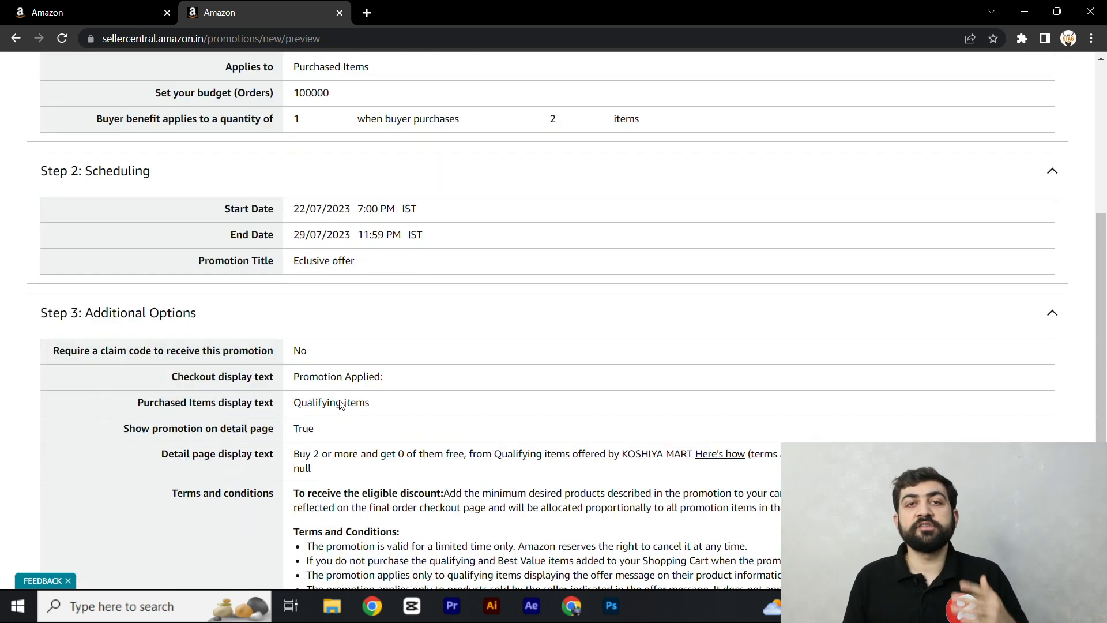
scroll(344, 406, down, 4)
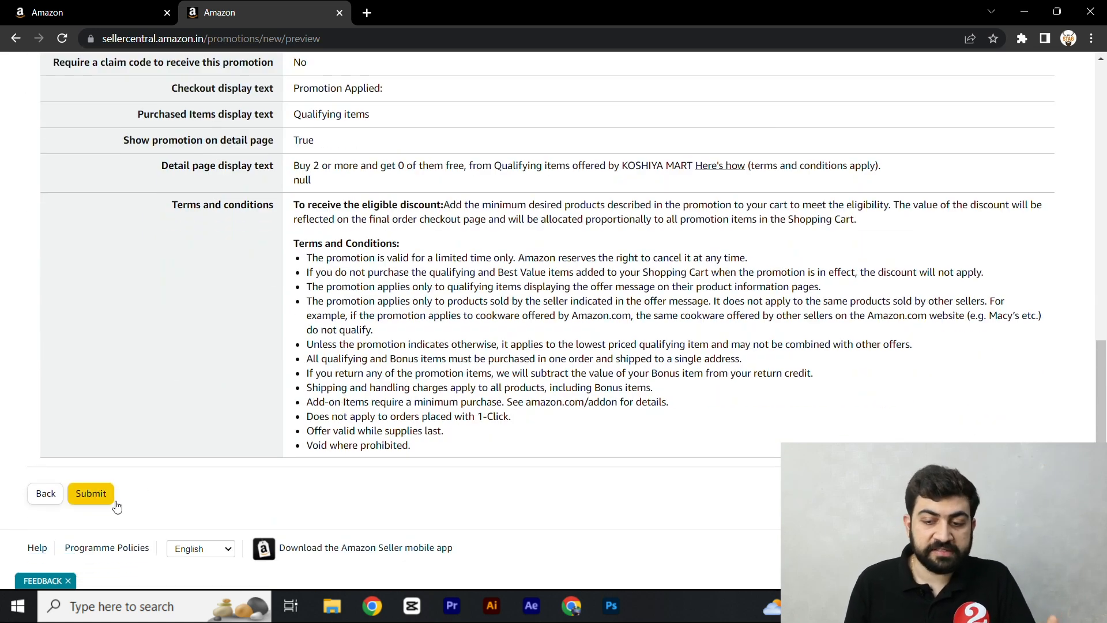
click(92, 496)
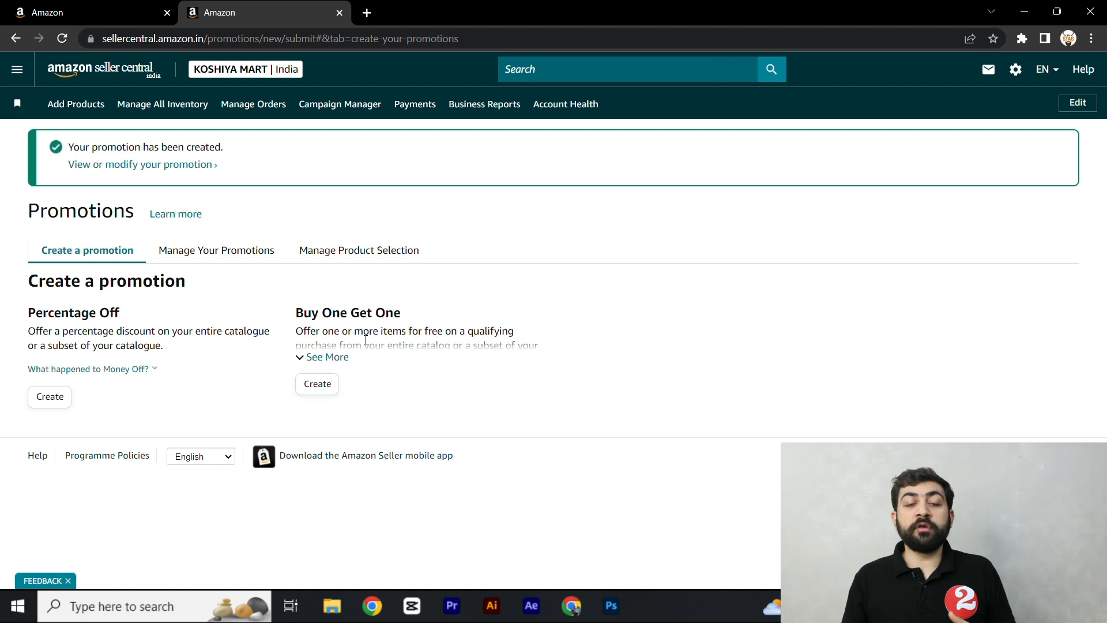
triple_click(338, 316)
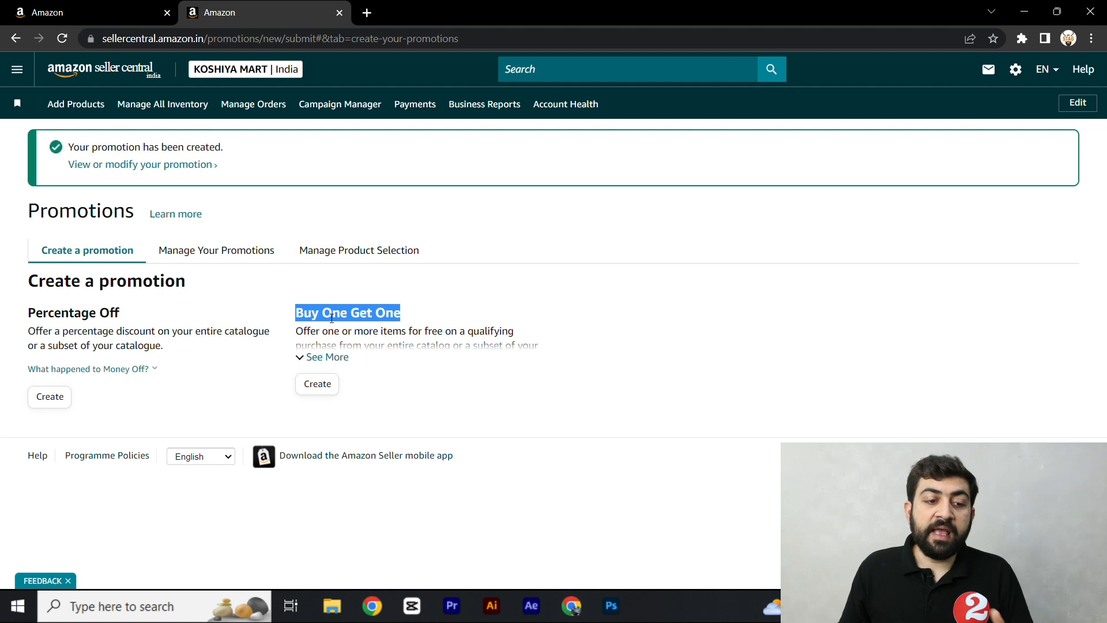
click(426, 301)
triple_click(100, 315)
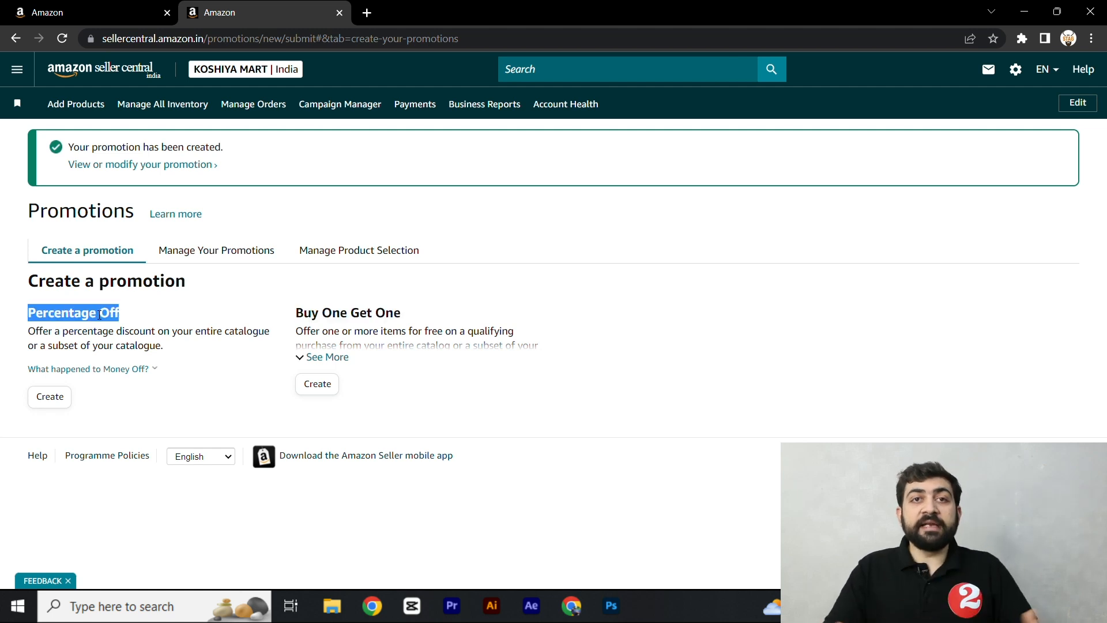